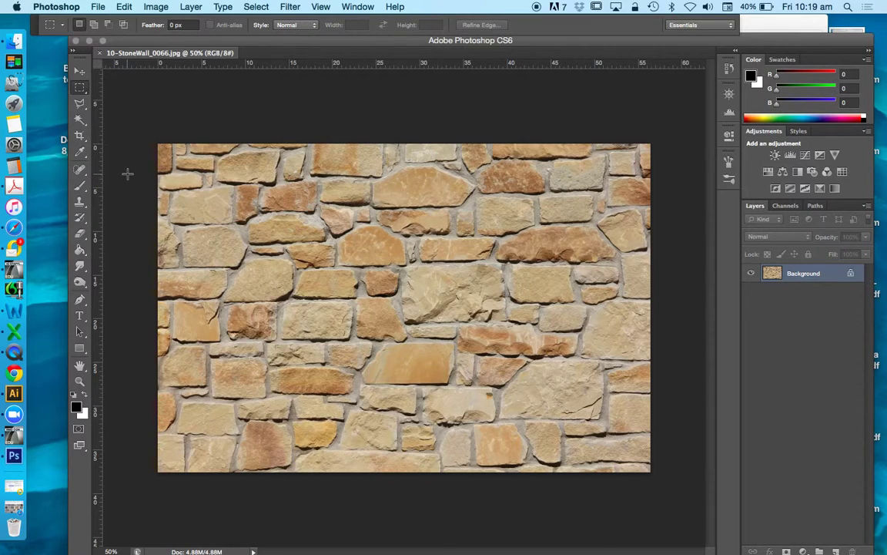
Step: Drag a horizontal guide across the wall, then remove it with the Move tool
left_click_drag(220, 65, 235, 267)
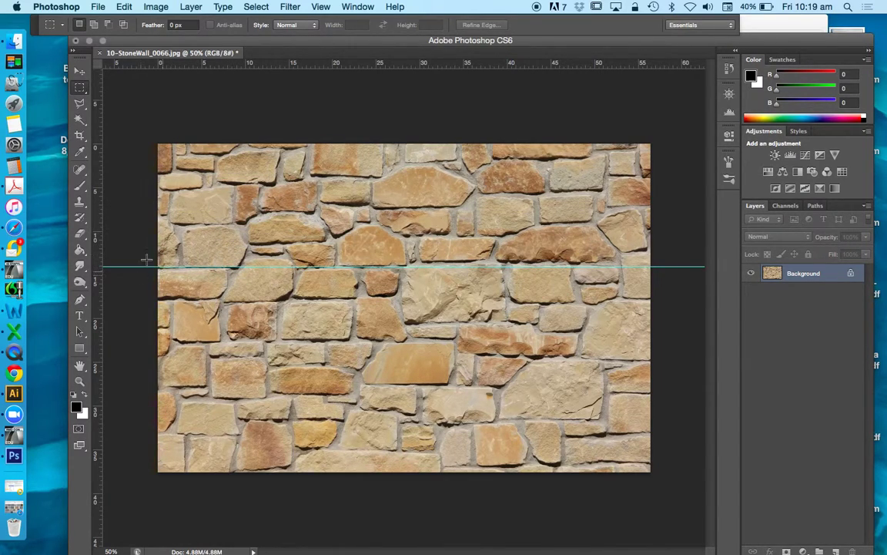
left_click(79, 71)
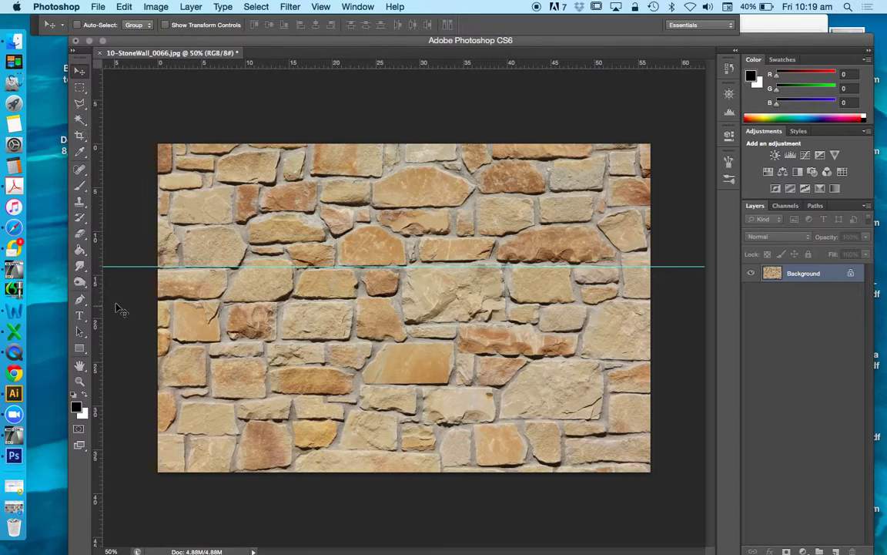
left_click_drag(132, 266, 136, 53)
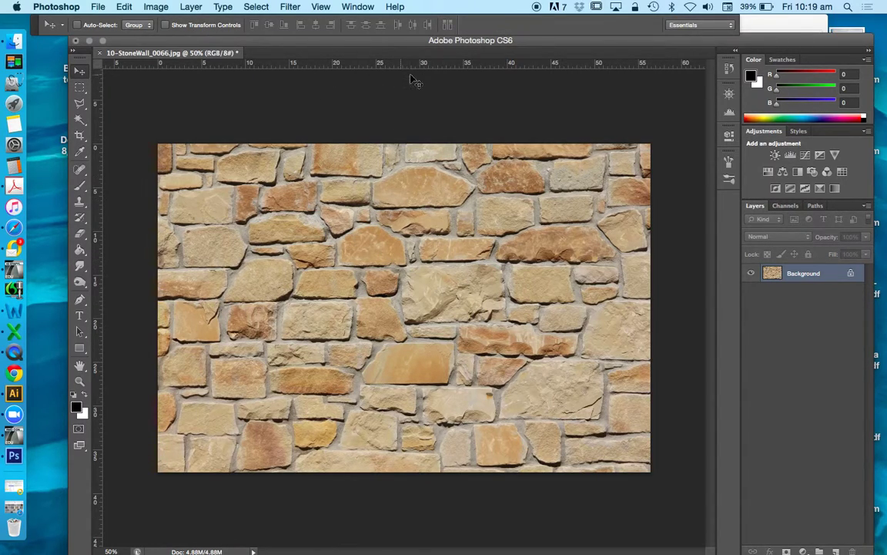
Step: Apply Filter > Other > Offset: Horizontal +748, Vertical +498, Wrap Around
left_click(294, 7)
mouse_move(369, 292)
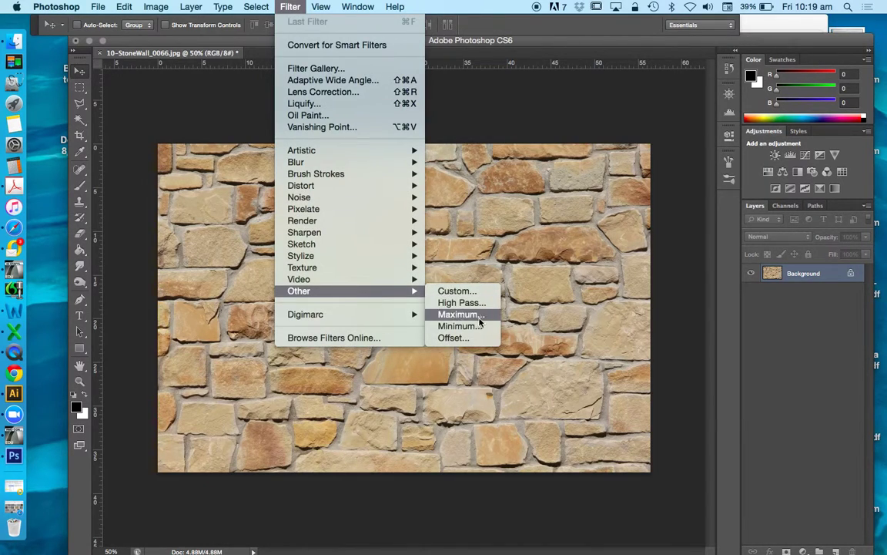
left_click(461, 340)
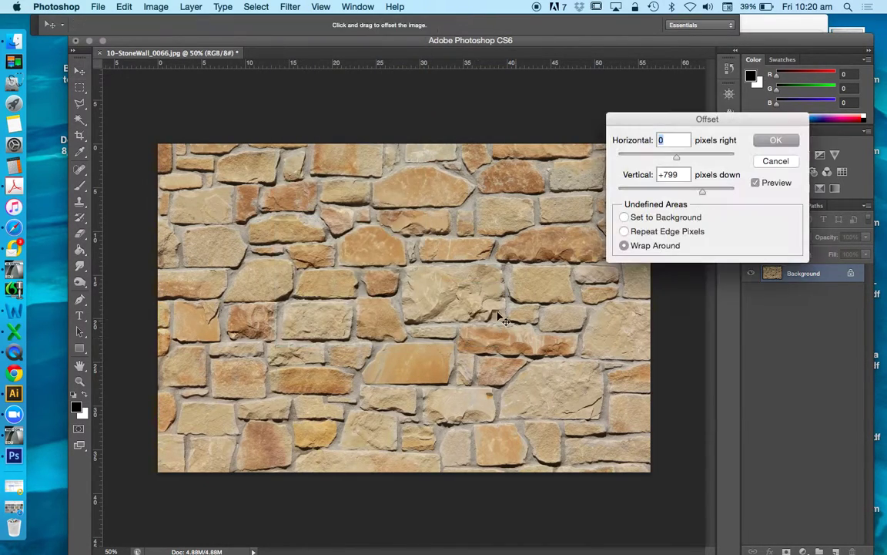
left_click_drag(678, 160, 693, 159)
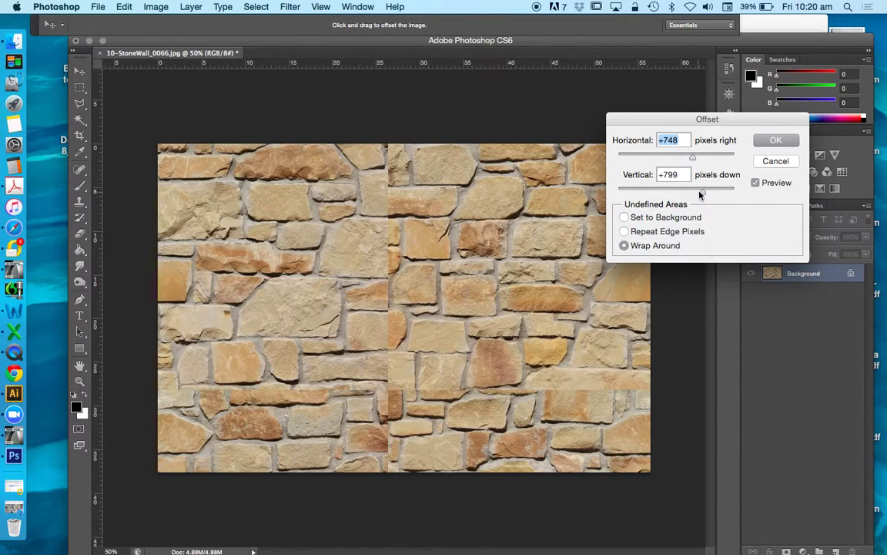
left_click_drag(703, 191, 693, 191)
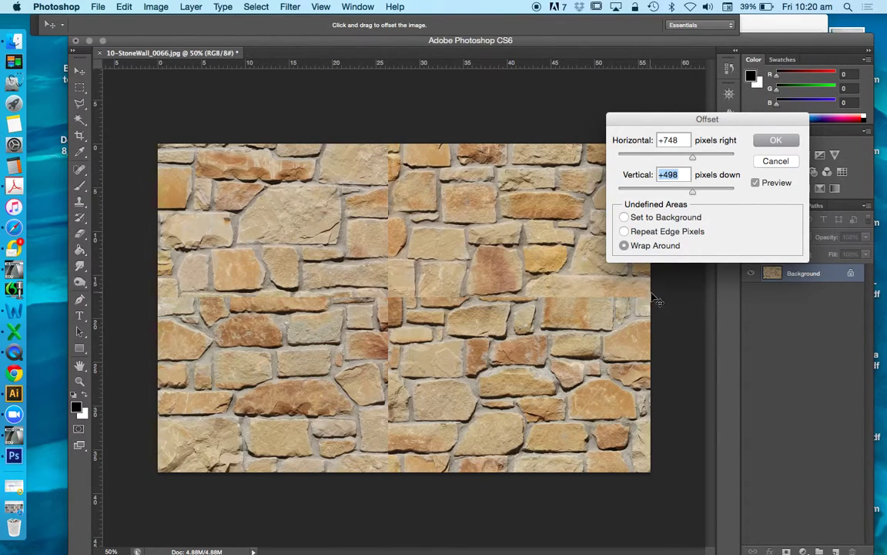
left_click(777, 144)
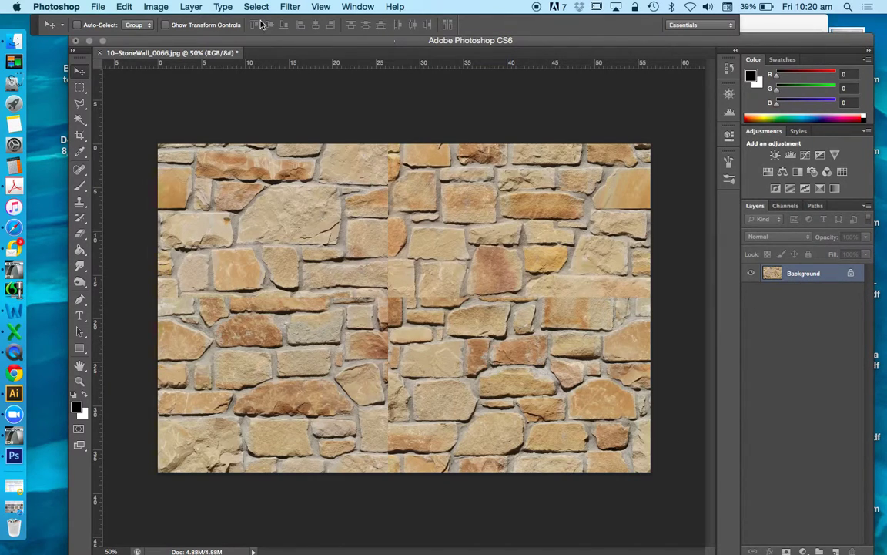
Step: Duplicate the offset wall onto a new layer with Layer > New > Layer Via Copy
left_click(191, 7)
mouse_move(259, 22)
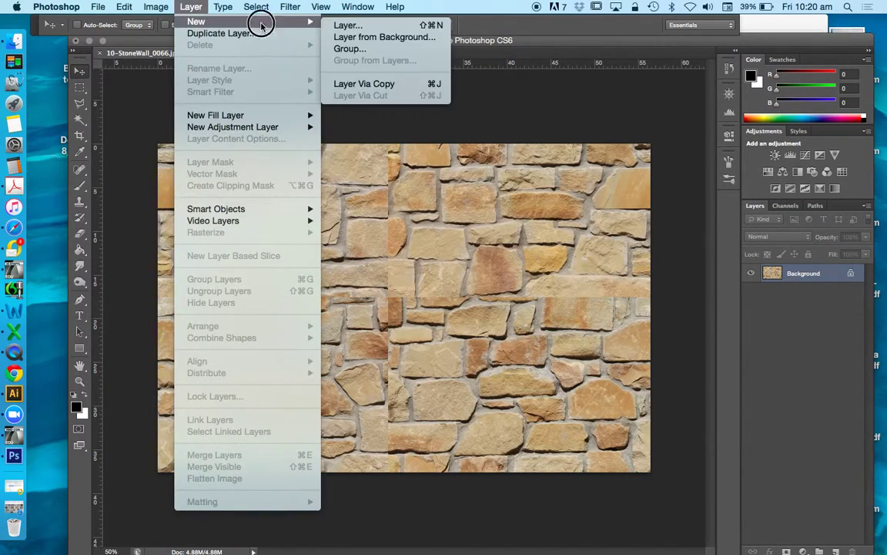
left_click(366, 88)
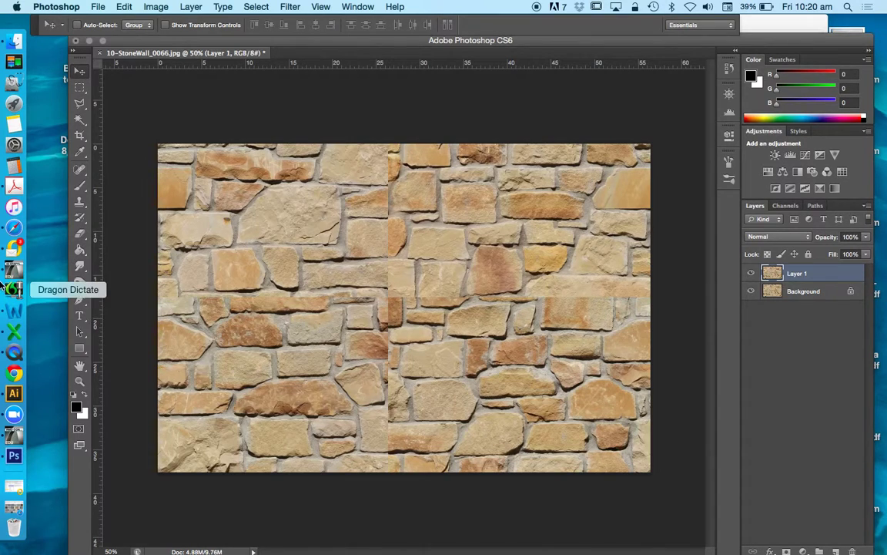
Step: Zoom to 100% and 200% to inspect the seams, then return to 100%
key("z")
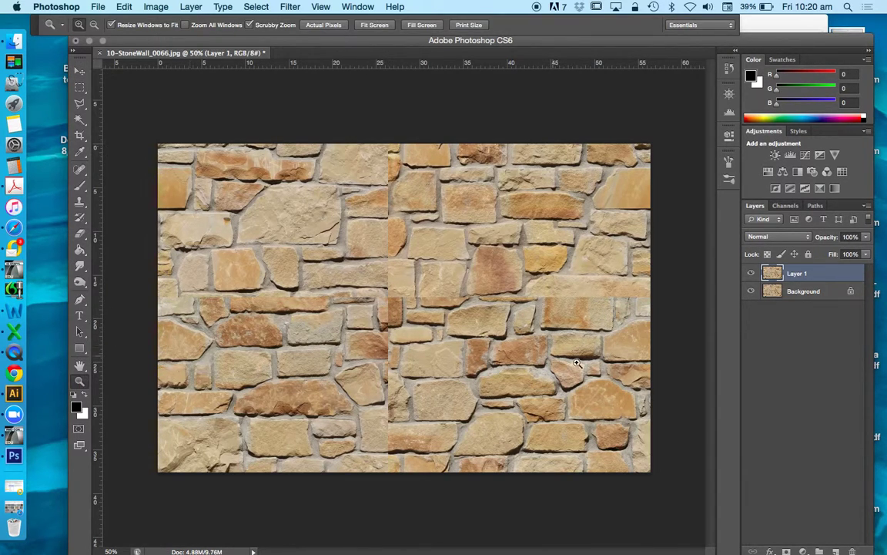
left_click(674, 336)
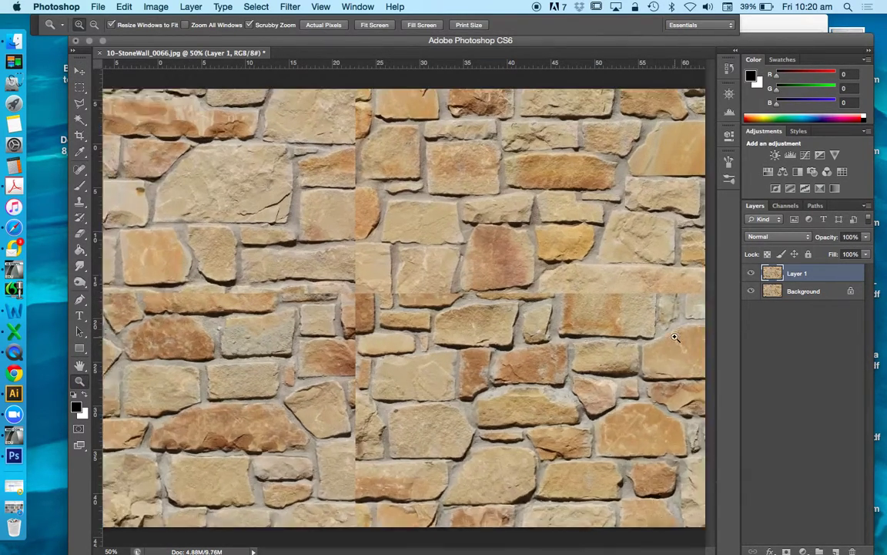
left_click(671, 297)
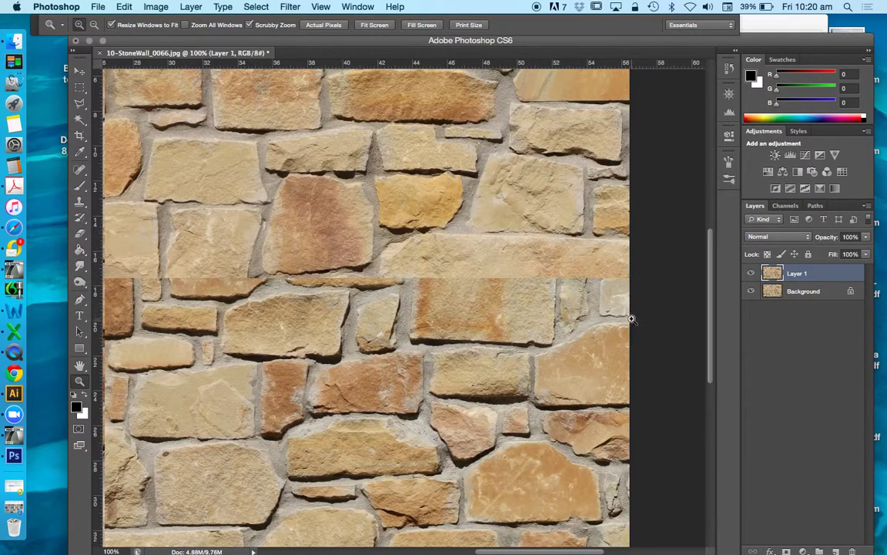
left_click(645, 339)
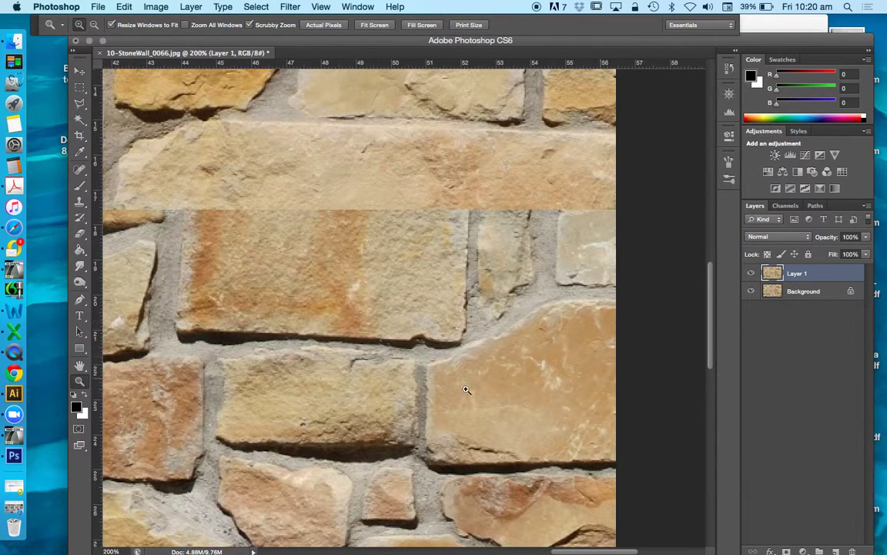
left_click(416, 316, "alt")
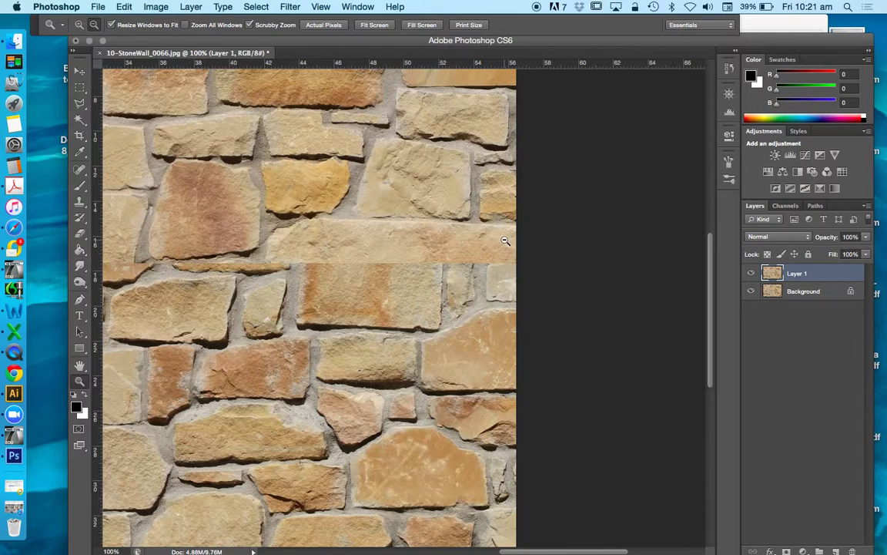
Step: Select the Spot Healing Brush and set its size to 72 px
left_click(79, 173)
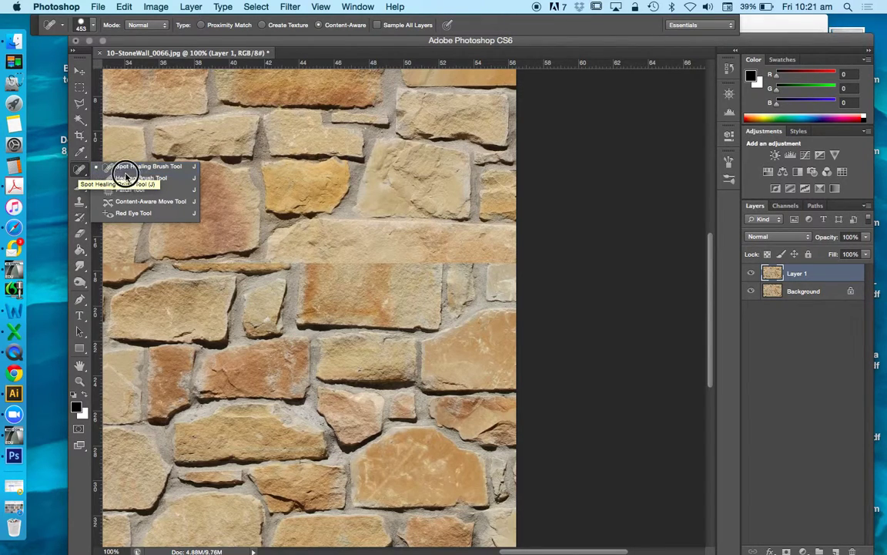
left_click(136, 168)
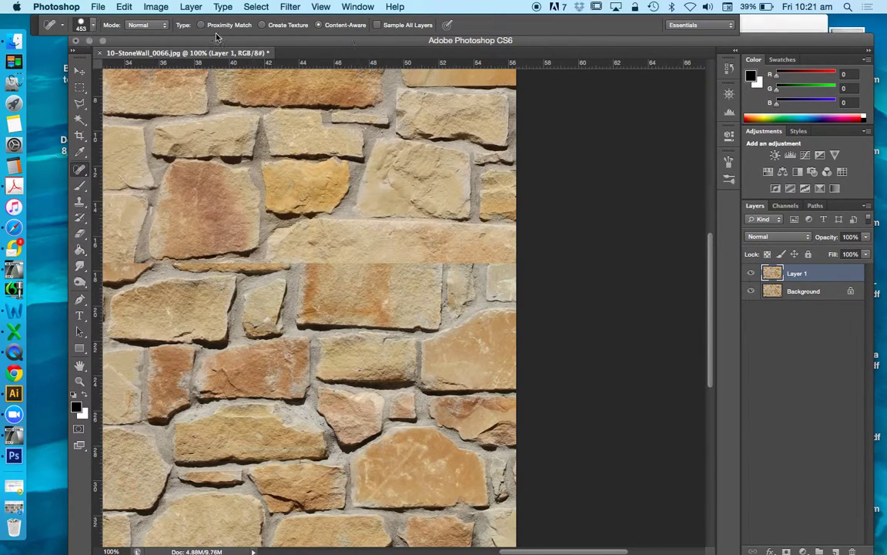
left_click(93, 25)
left_click_drag(104, 58, 93, 59)
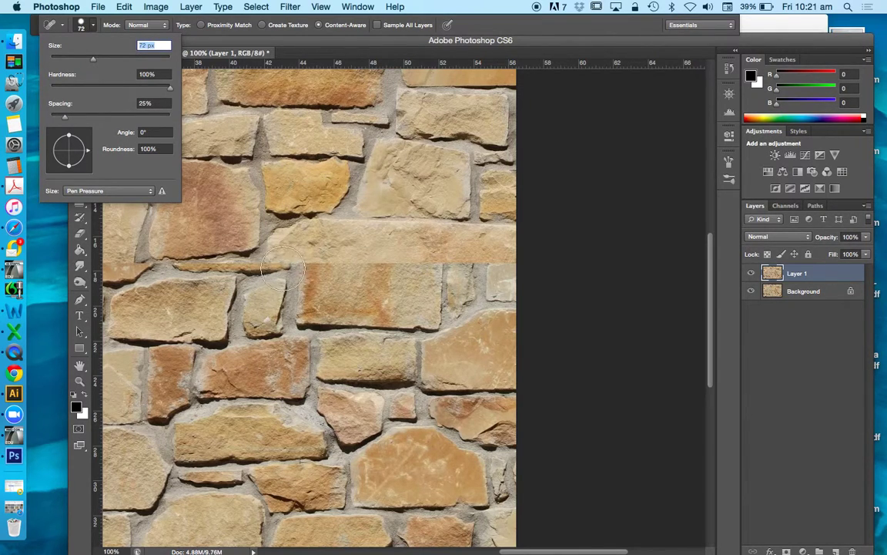
Step: Paint over the horizontal seam, central stones and right stone joint to heal them
mouse_move(273, 265)
left_mouse_down()
mouse_move(505, 268)
mouse_move(230, 273)
mouse_move(519, 252)
mouse_move(495, 263)
mouse_move(273, 236)
mouse_move(230, 251)
mouse_move(462, 279)
left_mouse_up()
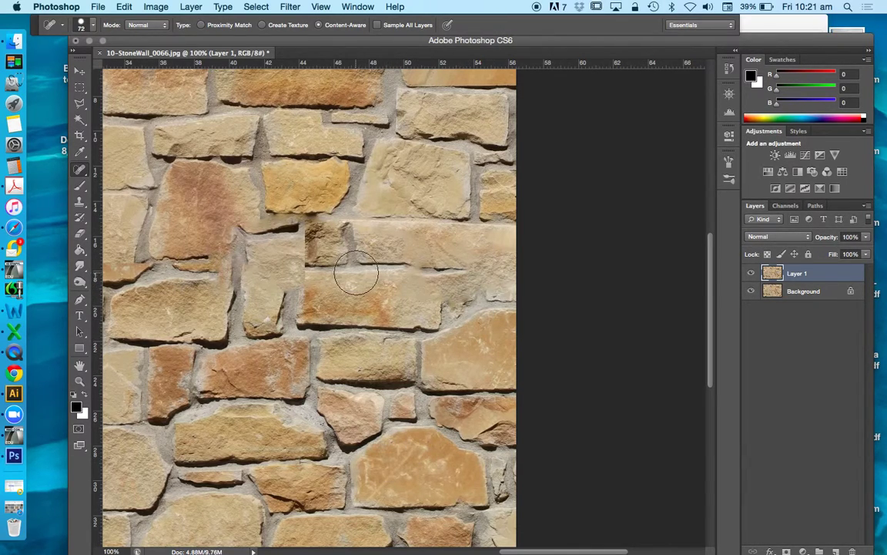
key("bracketright")
mouse_move(312, 222)
left_mouse_down()
mouse_move(287, 277)
mouse_move(221, 278)
mouse_move(316, 250)
mouse_move(304, 202)
left_mouse_up()
key("bracketleft")
key("bracketleft")
key("bracketleft")
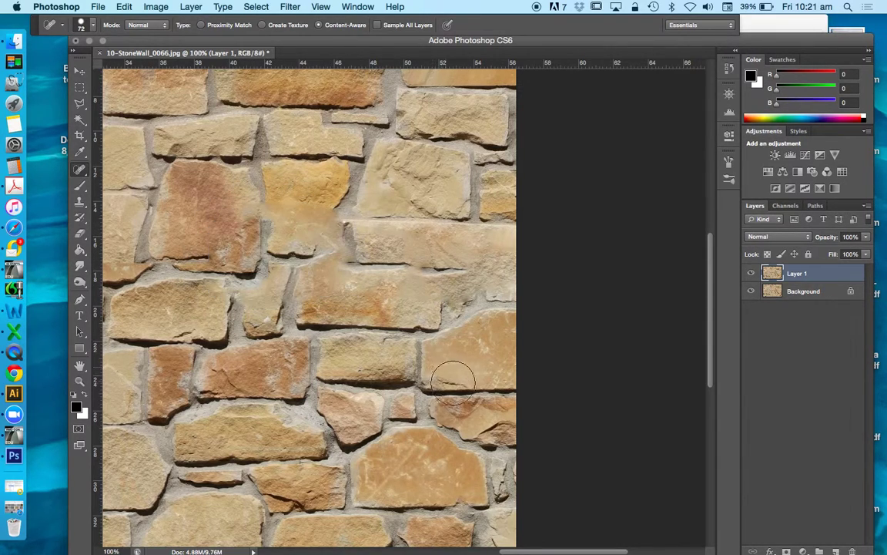
key("bracketright")
key("bracketright")
key("bracketright")
mouse_move(341, 227)
left_mouse_down()
mouse_move(317, 210)
mouse_move(276, 210)
mouse_move(268, 257)
mouse_move(335, 248)
mouse_move(255, 278)
mouse_move(221, 276)
mouse_move(200, 254)
left_mouse_up()
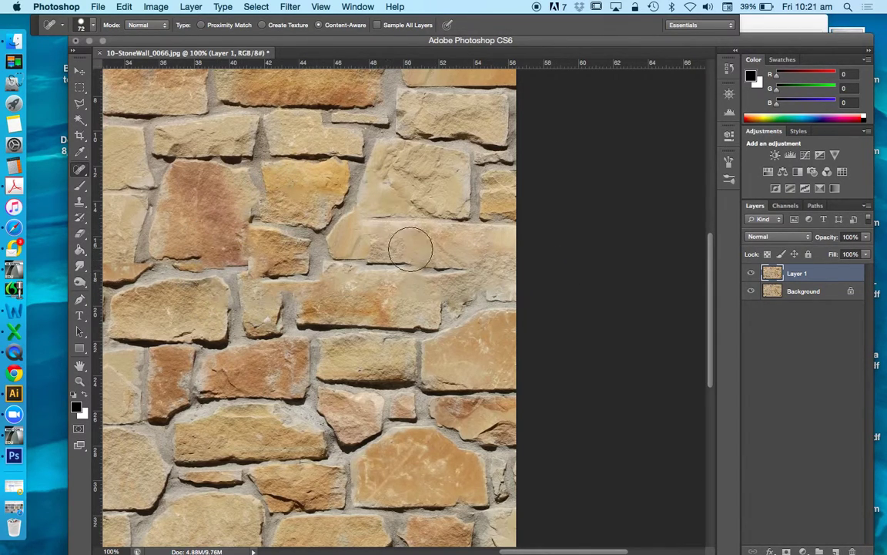
mouse_move(436, 267)
left_mouse_down()
mouse_move(414, 267)
mouse_move(493, 270)
left_mouse_up()
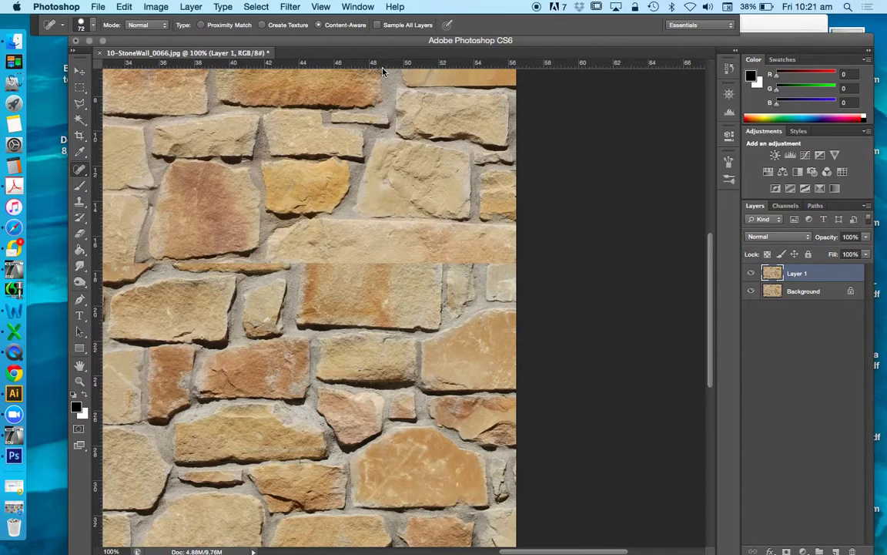
Step: Undo the healing work with Edit > Step Backward, leaving only the Background layer
key("super+e")
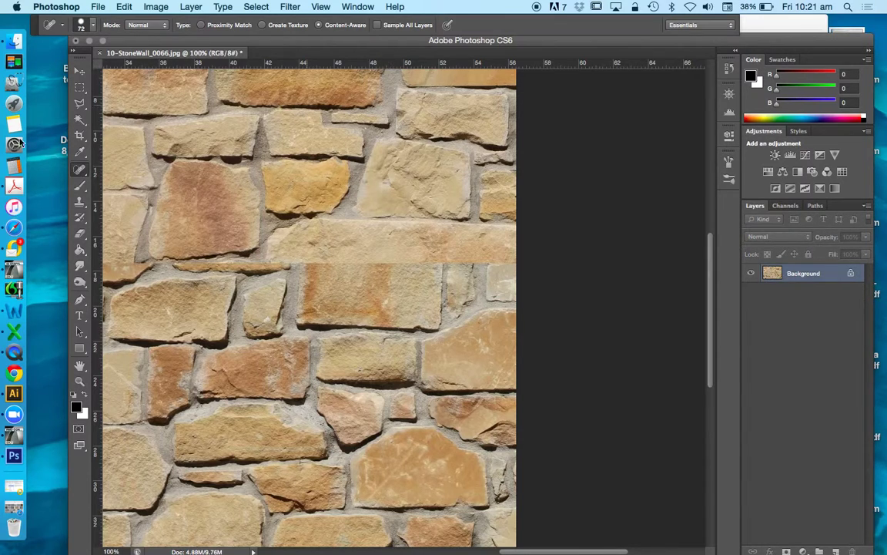
left_click(124, 7)
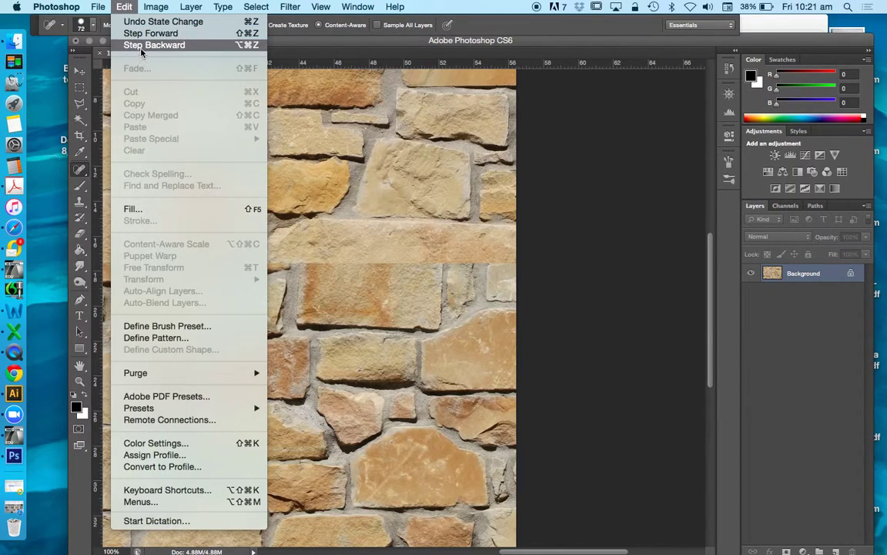
left_click(596, 245)
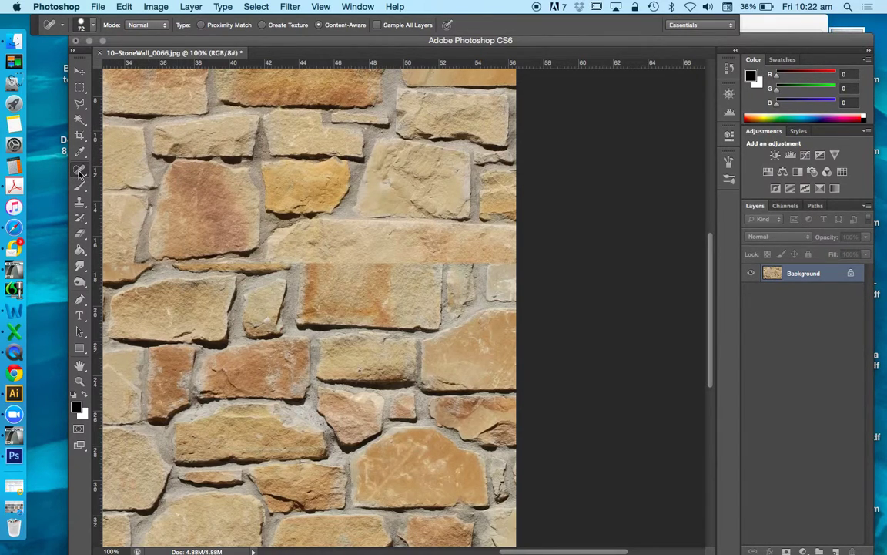
Step: Heal a patch of stone below the seam with the Healing Brush at size 267, Sampled source
mouse_move(77, 171)
left_mouse_down()
mouse_move(154, 168)
mouse_move(100, 169)
mouse_move(140, 178)
left_mouse_up()
left_click(365, 251)
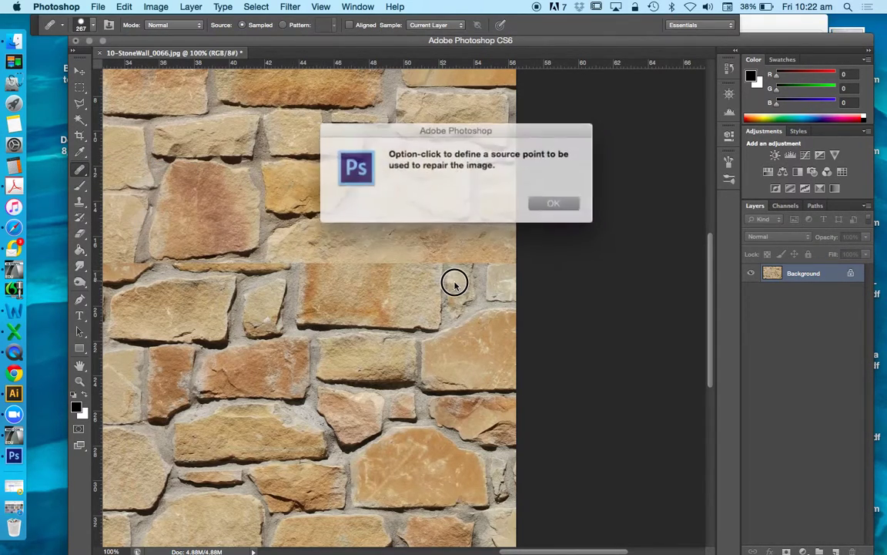
left_click(548, 203)
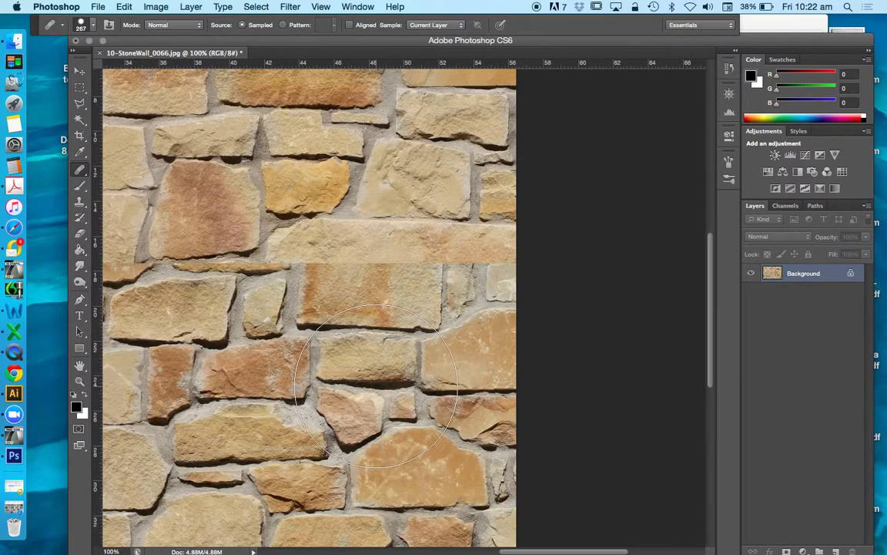
left_click(364, 271)
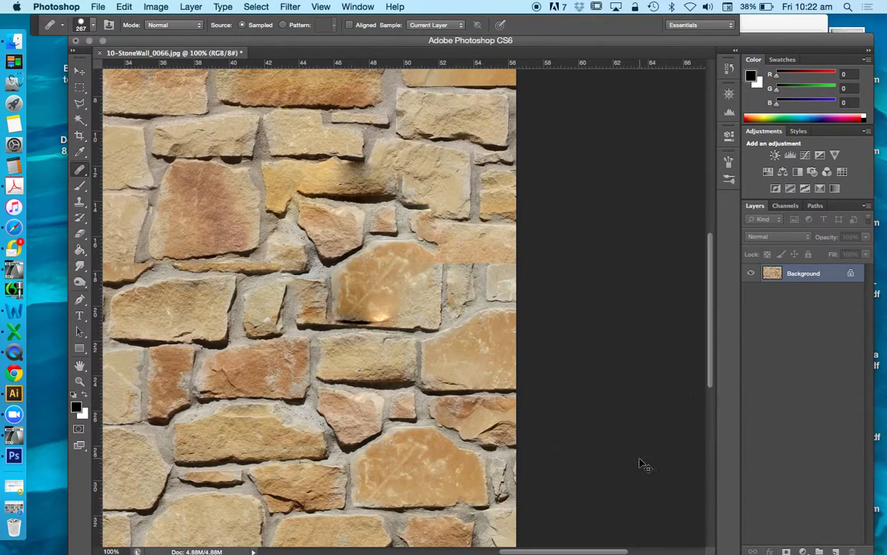
left_click(79, 169)
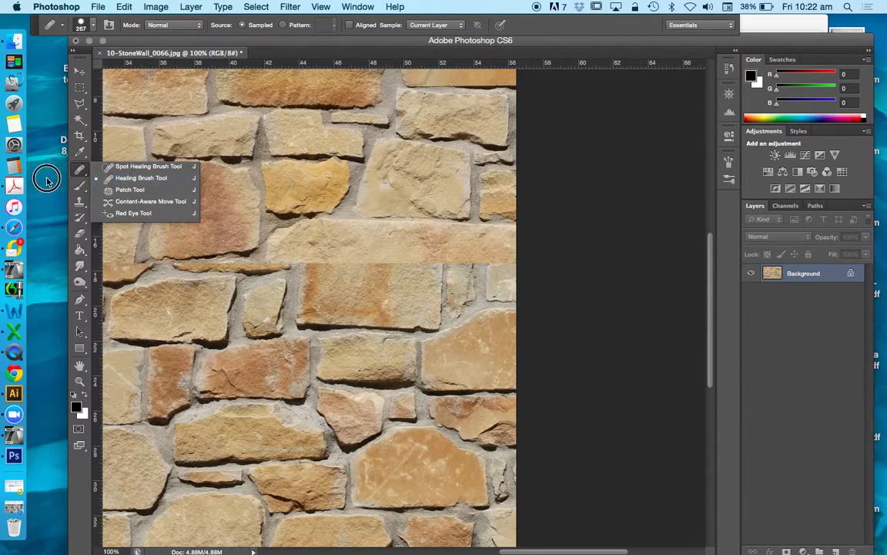
left_click(79, 200)
left_click(80, 202)
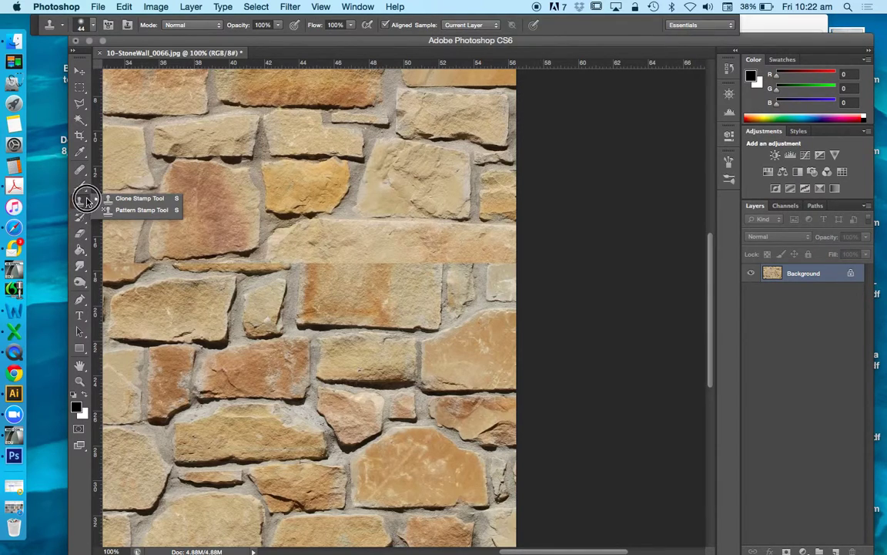
left_click(131, 201)
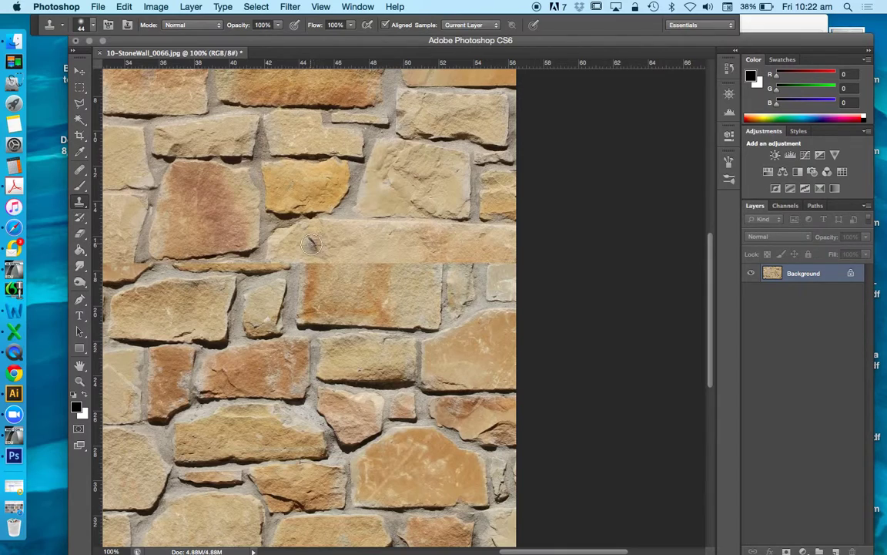
key("alt")
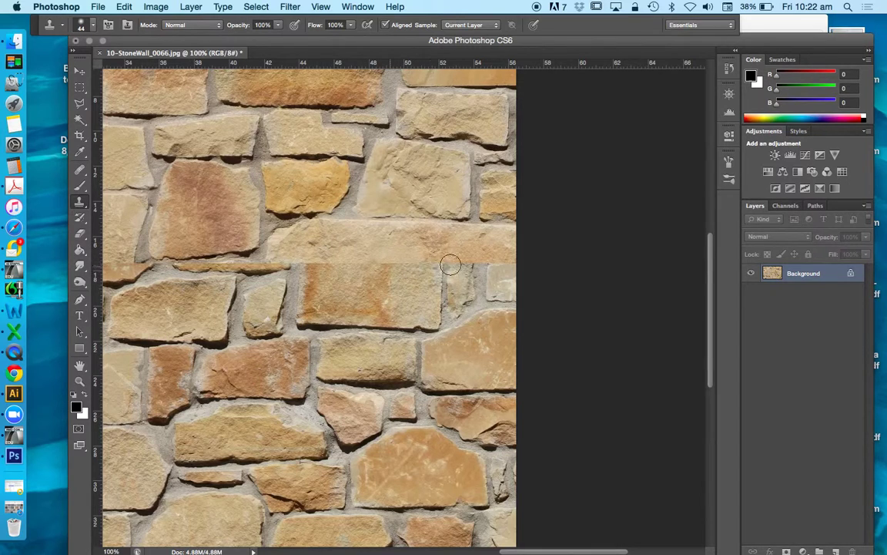
scroll(534, 544, "left", 10)
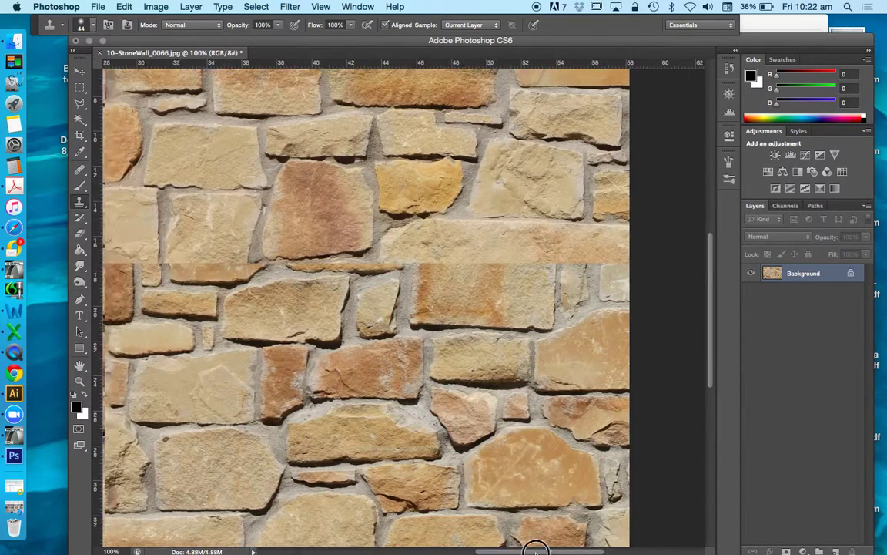
scroll(518, 544, "right", 5)
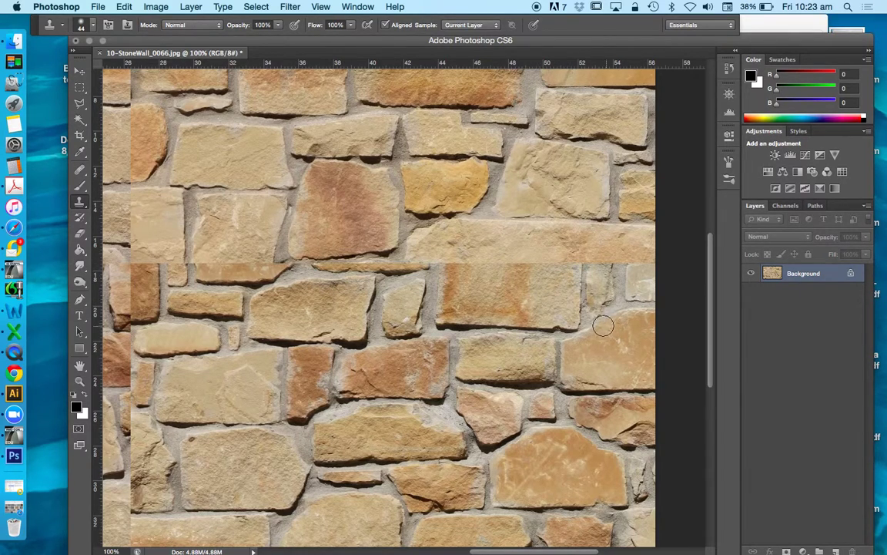
left_click_drag(536, 551, 546, 551)
left_click(79, 103)
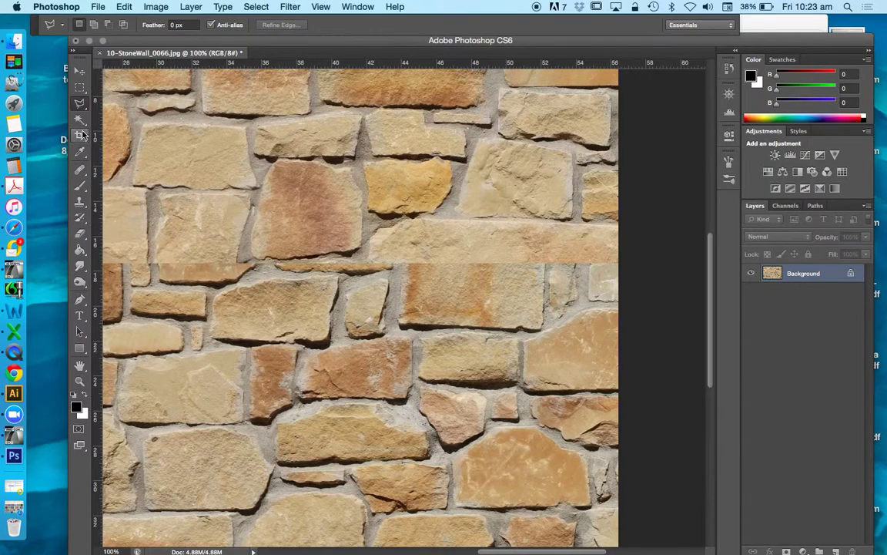
Step: Make the Clone Stamp Tool the active tool
left_click(79, 185)
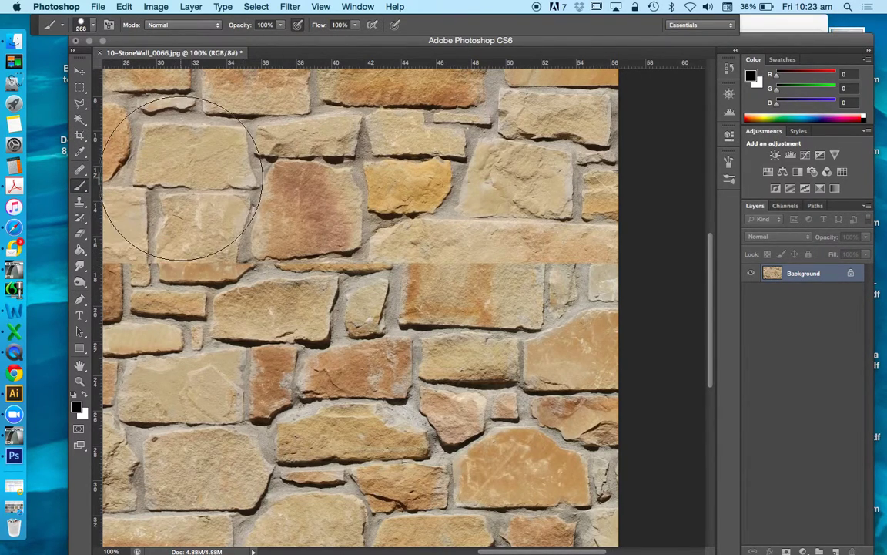
left_click(79, 202)
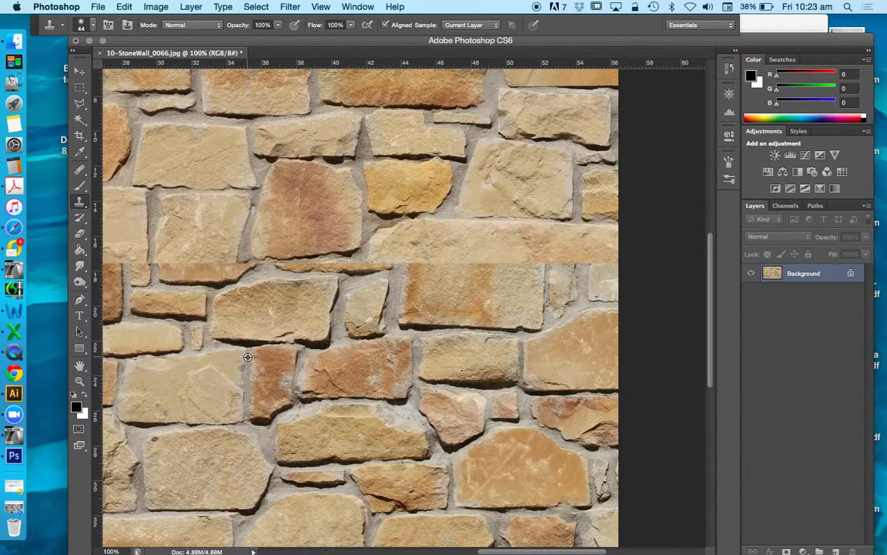
left_click(79, 200)
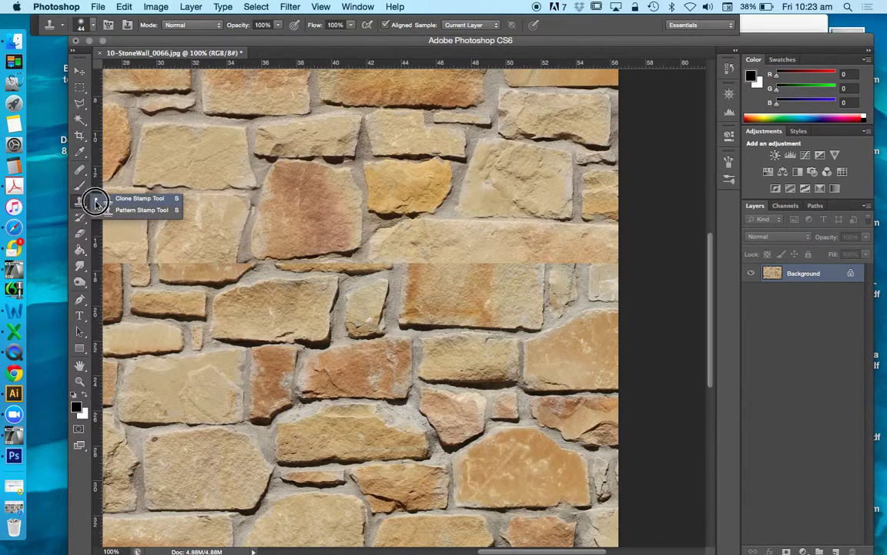
left_click(246, 363, "alt")
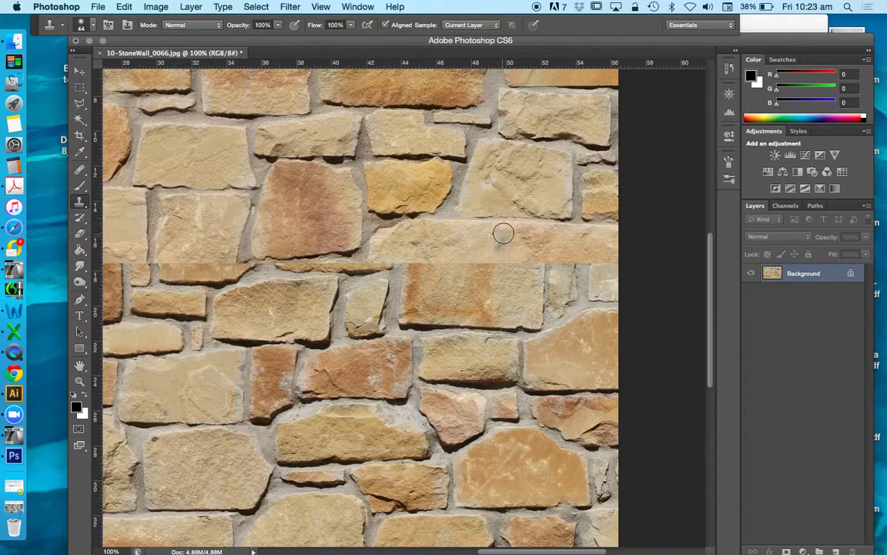
Step: Clone a vertical mortar joint across the long stone and blend the right horizontal seam
key("bracketright")
key("bracketright")
left_click_drag(502, 234, 502, 265)
key("bracketleft")
key("bracketleft")
key("bracketleft")
key("bracketleft")
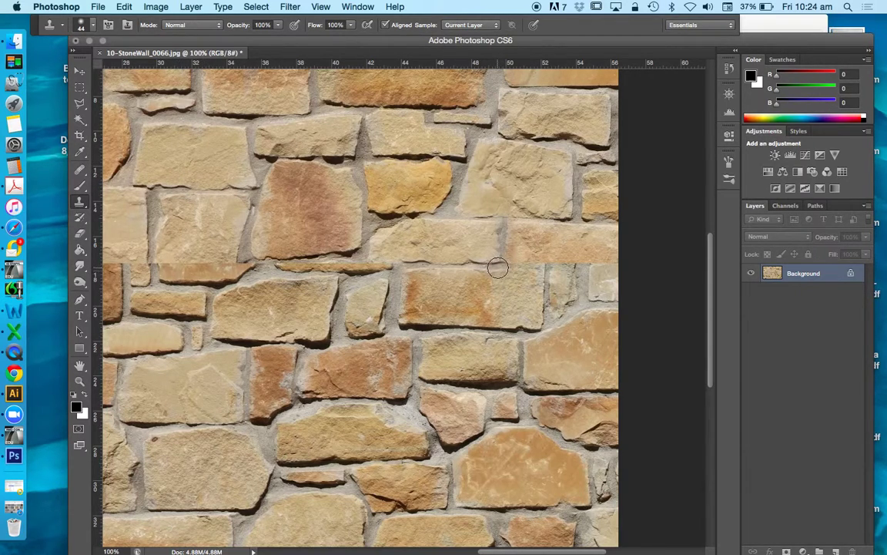
left_click_drag(498, 267, 544, 268)
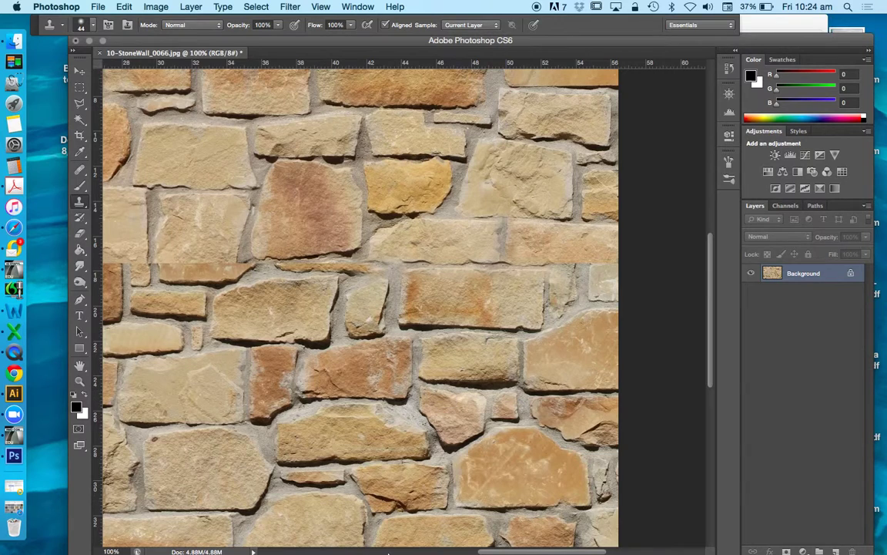
Step: Scroll to the vertical seam, resize the clone brush, and extend the orange stone across it
scroll(505, 549, "left", 5)
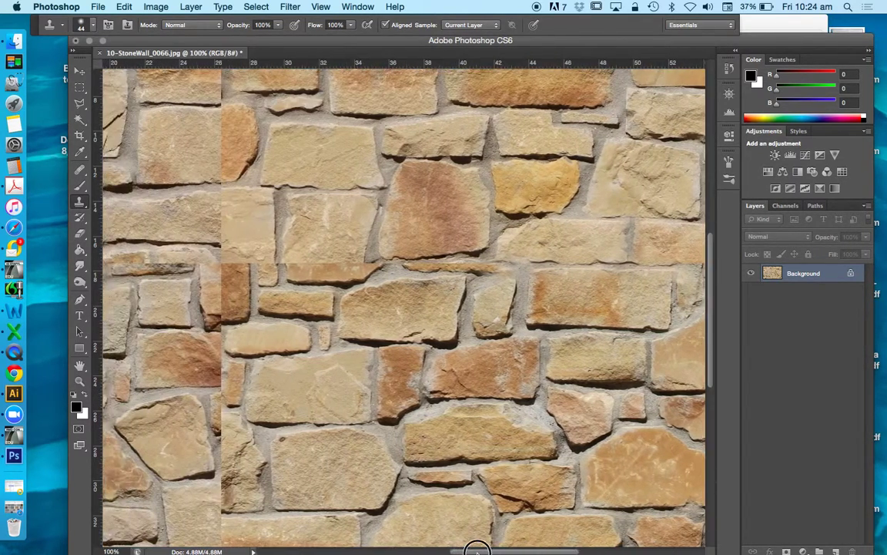
scroll(453, 549, "left", 3)
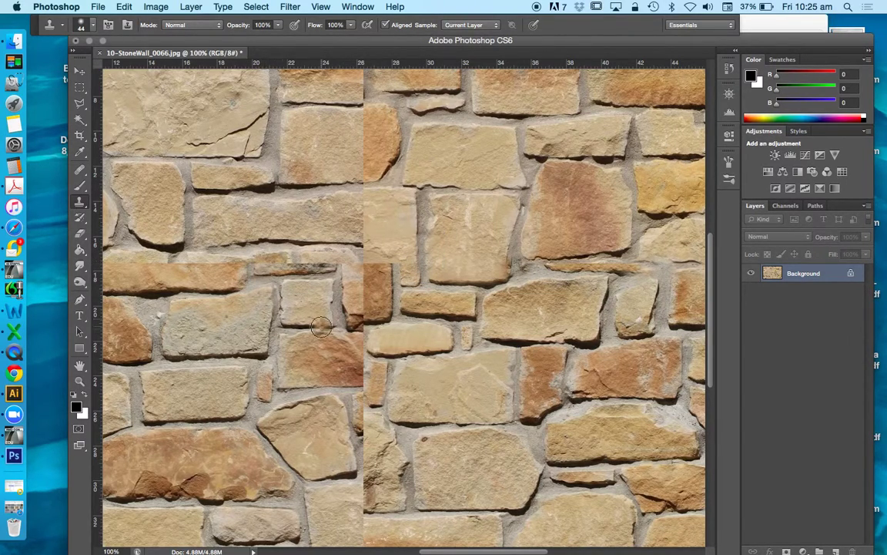
scroll(356, 270, "up", 5)
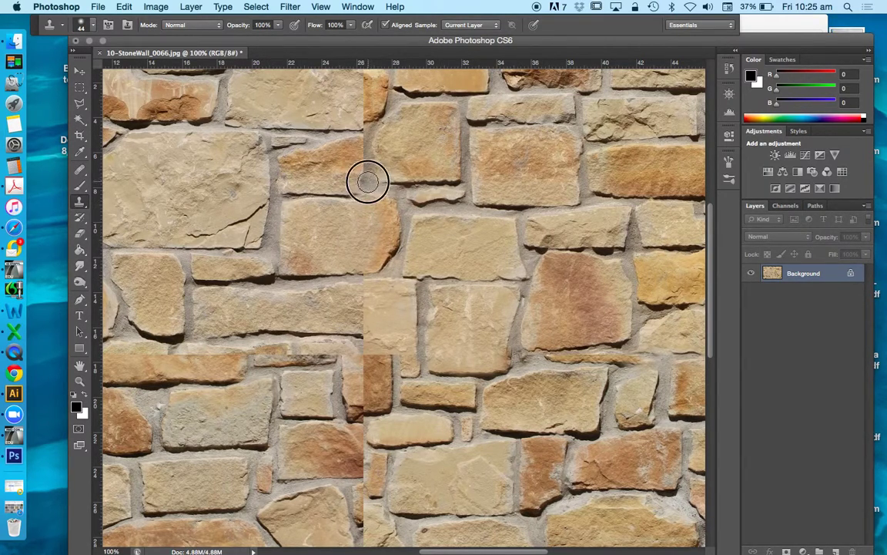
key("bracketleft")
key("bracketleft")
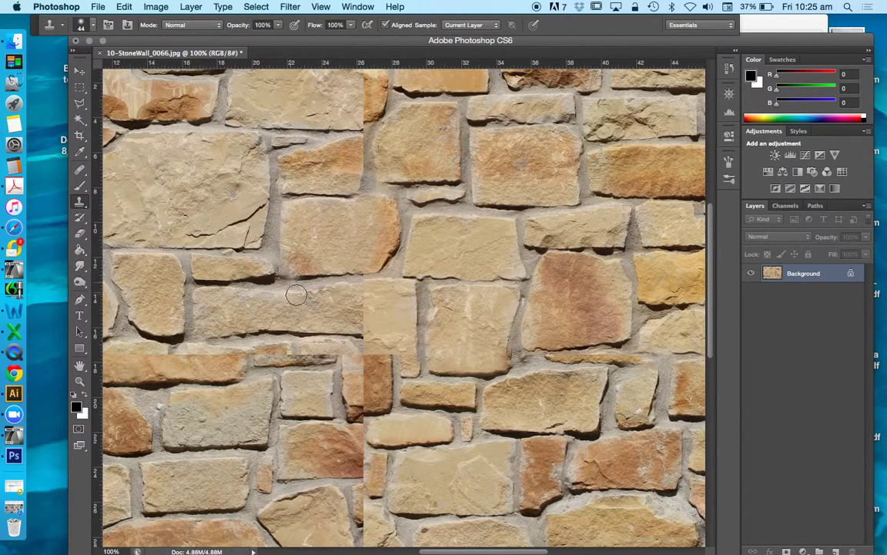
scroll(379, 339, "down", 2)
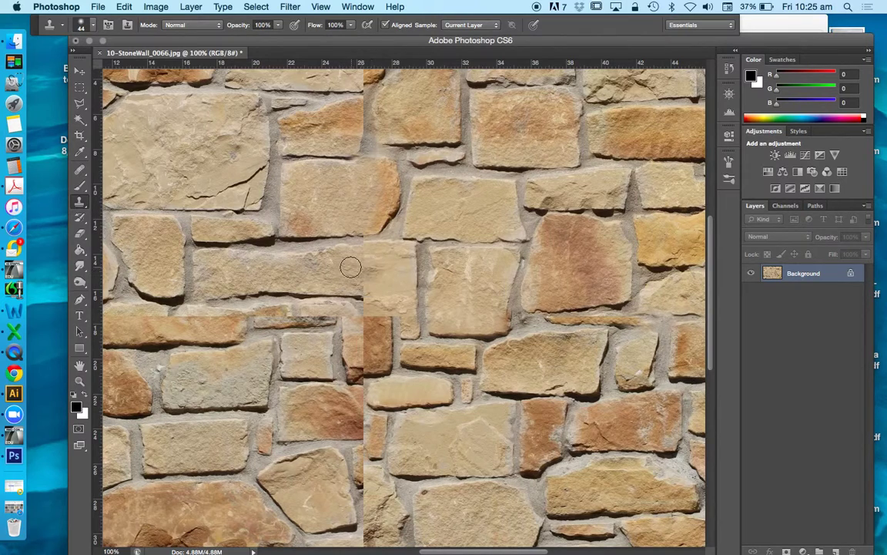
key("bracketright")
key("bracketright")
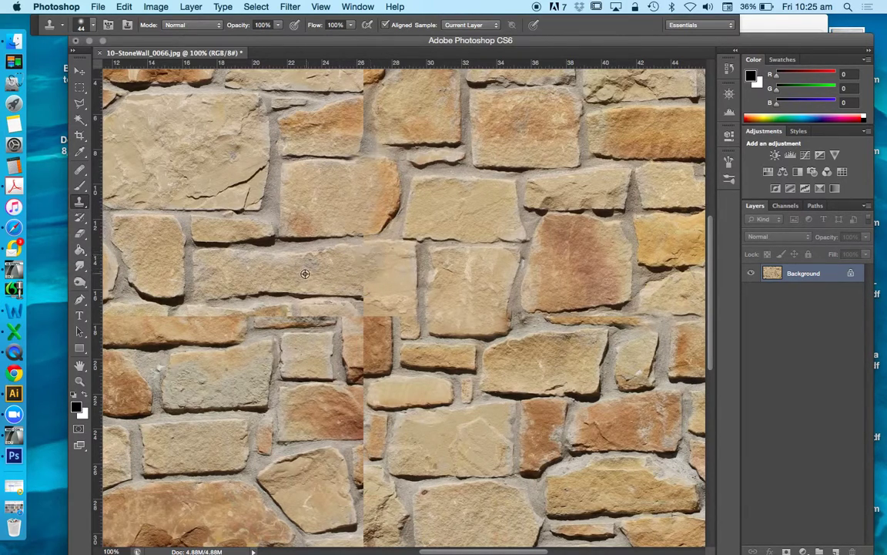
key("bracketleft")
key("bracketleft")
left_click(299, 274, "alt")
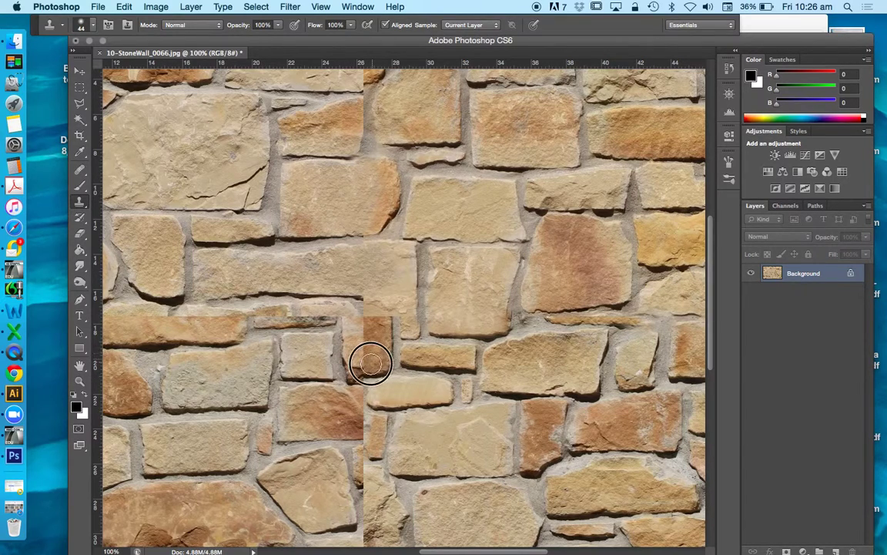
mouse_move(371, 362)
left_mouse_down()
mouse_move(386, 339)
mouse_move(359, 348)
mouse_move(354, 362)
mouse_move(369, 340)
mouse_move(359, 335)
mouse_move(376, 356)
mouse_move(361, 322)
mouse_move(378, 323)
mouse_move(363, 332)
mouse_move(366, 346)
mouse_move(352, 343)
mouse_move(371, 388)
mouse_move(342, 350)
left_mouse_up()
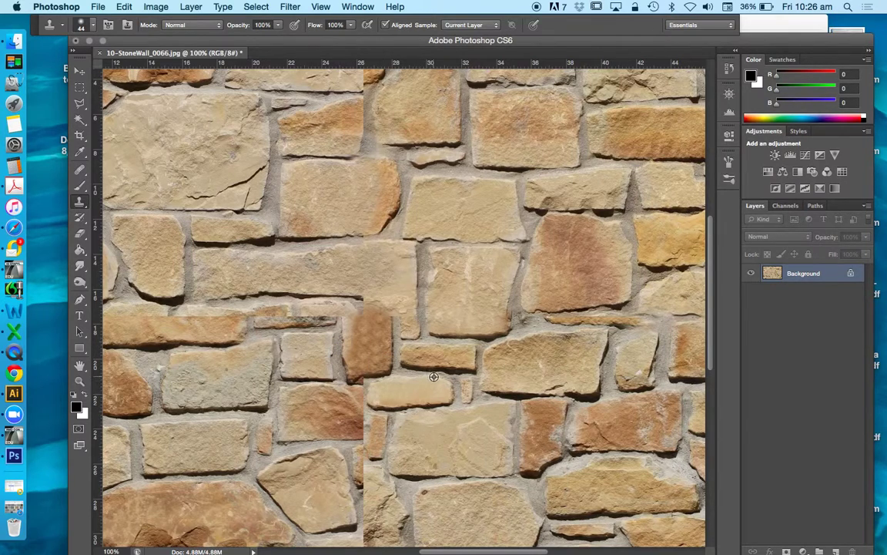
Step: Clone the small stone upward and blend the mortar lines around the vertical seam
left_click(182, 349, "alt")
left_click_drag(404, 309, 410, 307)
left_click_drag(408, 304, 367, 303)
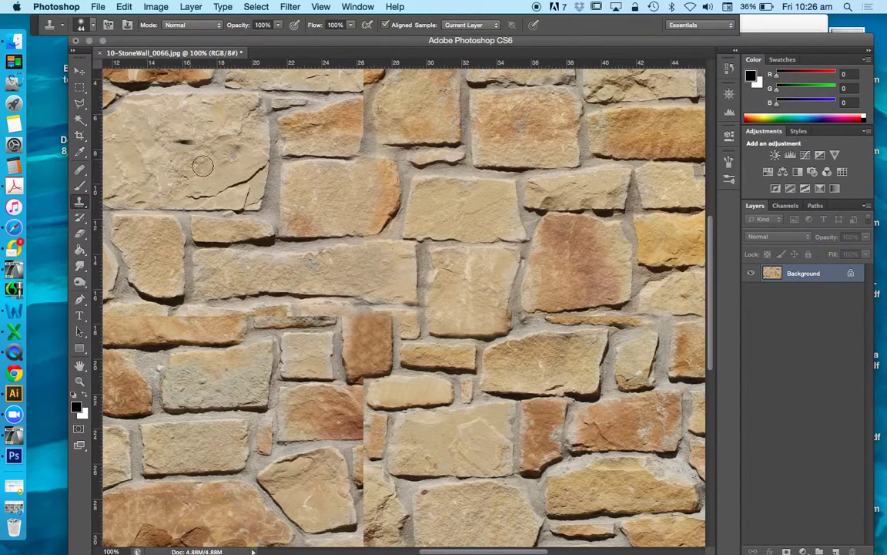
mouse_move(409, 303)
left_mouse_down()
mouse_move(416, 302)
mouse_move(383, 307)
left_mouse_up()
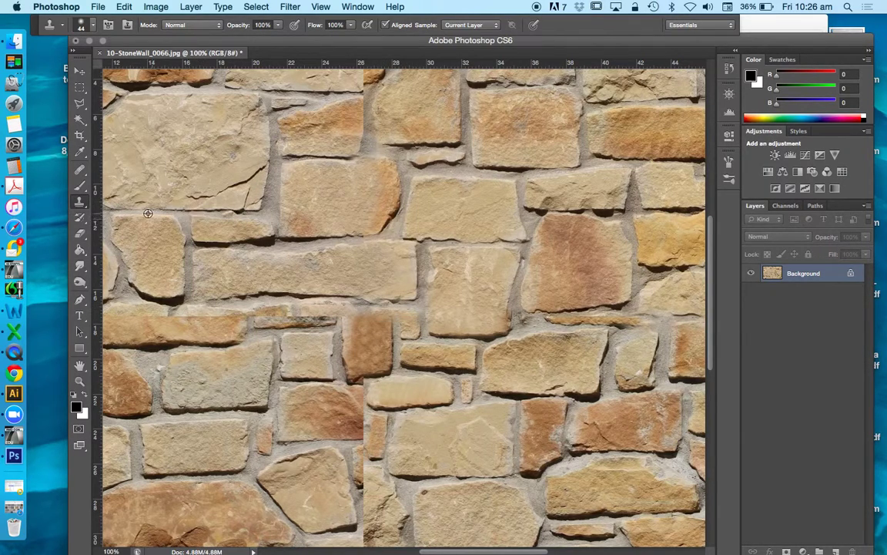
left_click_drag(350, 274, 370, 302)
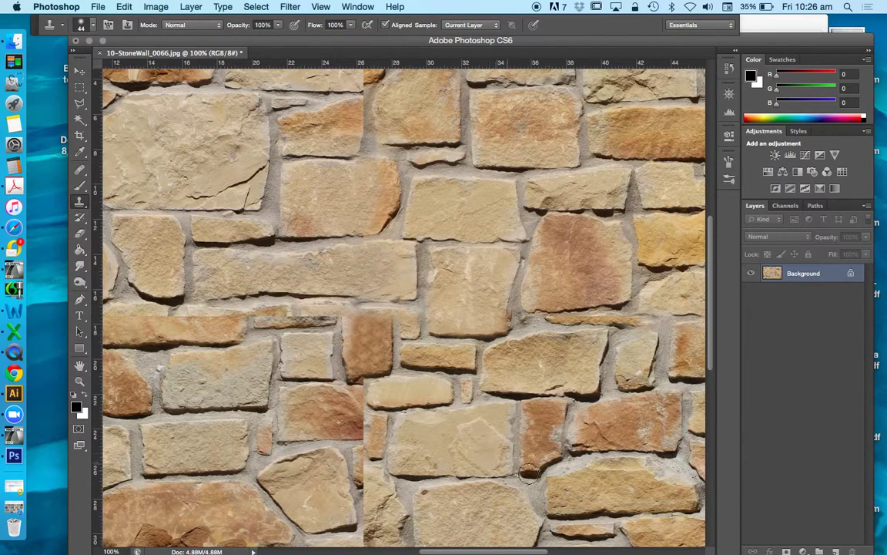
left_click_drag(394, 316, 396, 313)
left_click_drag(230, 228, 204, 204)
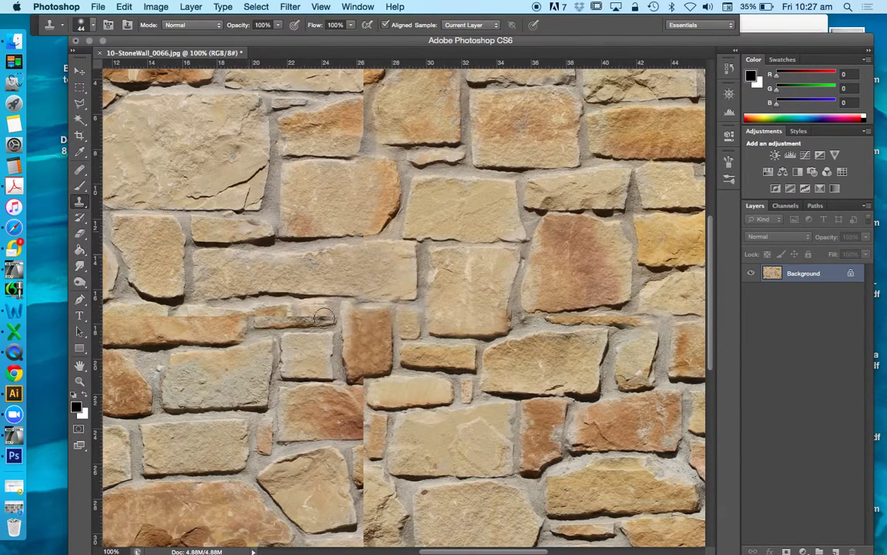
Step: Paint cloned stone over the horizontal seam through the long stone
scroll(482, 436, "down", 3)
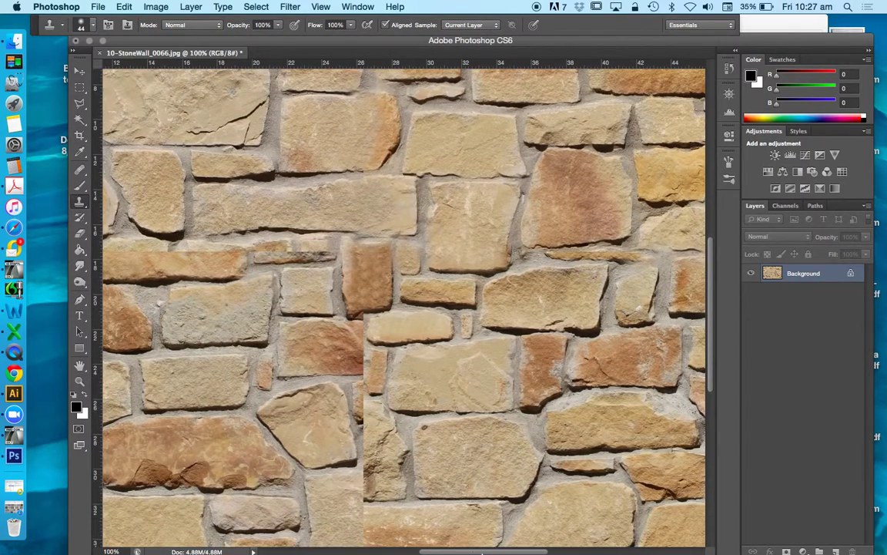
left_click_drag(499, 551, 452, 548)
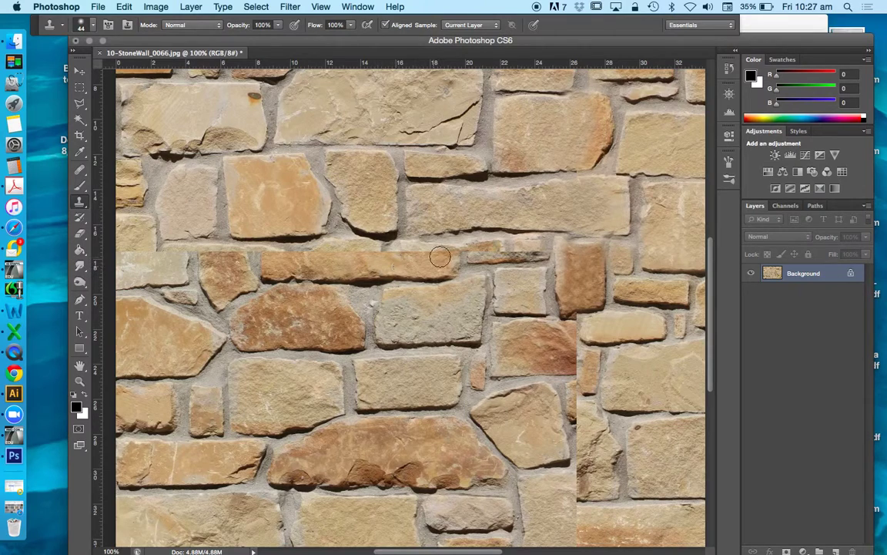
mouse_move(440, 257)
left_mouse_down()
mouse_move(387, 253)
mouse_move(375, 268)
mouse_move(386, 253)
mouse_move(320, 254)
mouse_move(384, 259)
left_mouse_up()
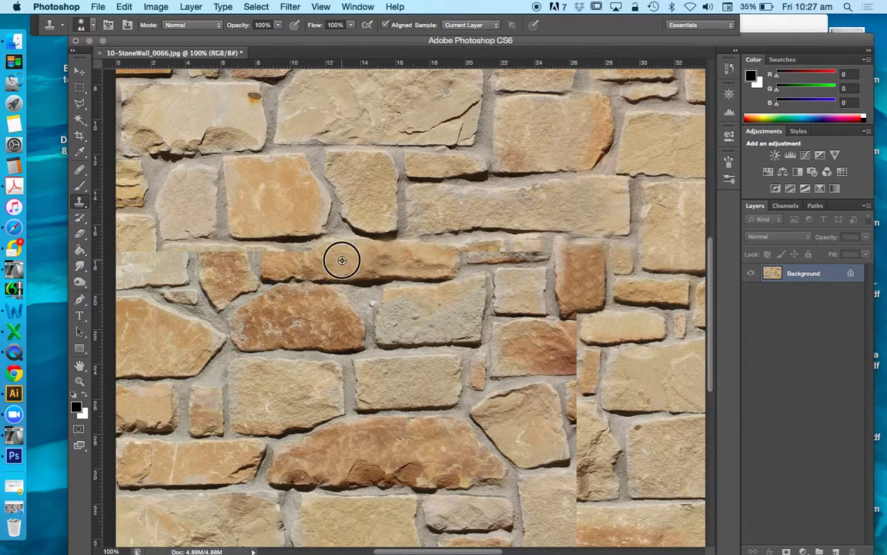
Step: With a doubled brush, sample nearby stone and clone mortar over the left-side seam
key("bracketright")
key("bracketright")
key("bracketright")
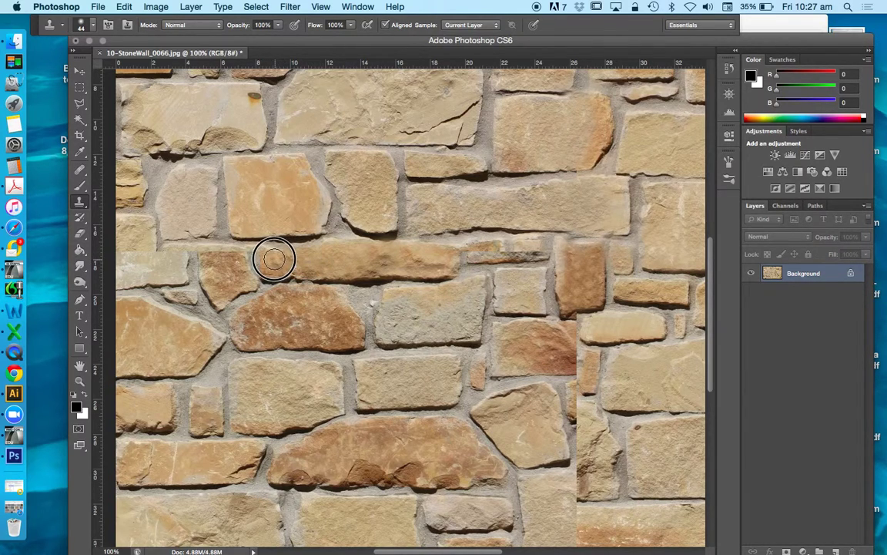
left_click_drag(499, 551, 476, 549)
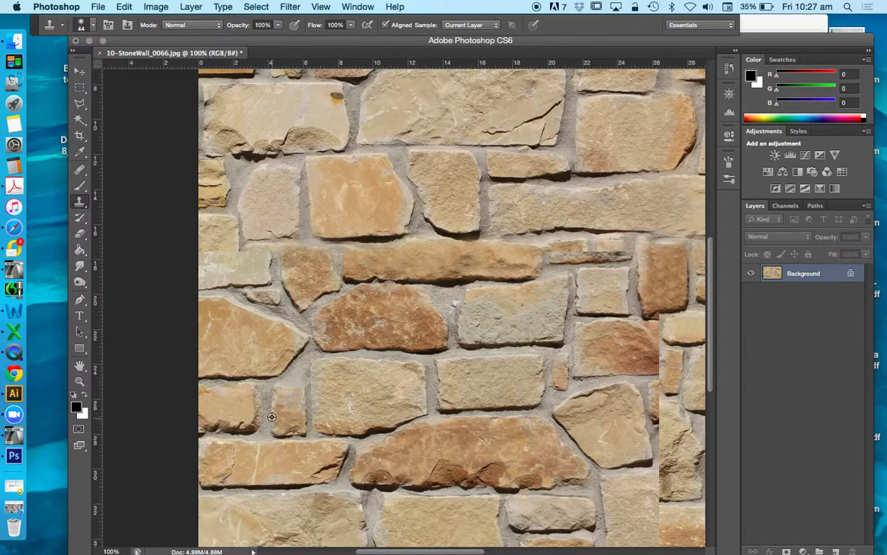
left_click(263, 333, "alt")
mouse_move(282, 267)
left_mouse_down()
mouse_move(245, 219)
mouse_move(263, 242)
mouse_move(253, 239)
left_mouse_up()
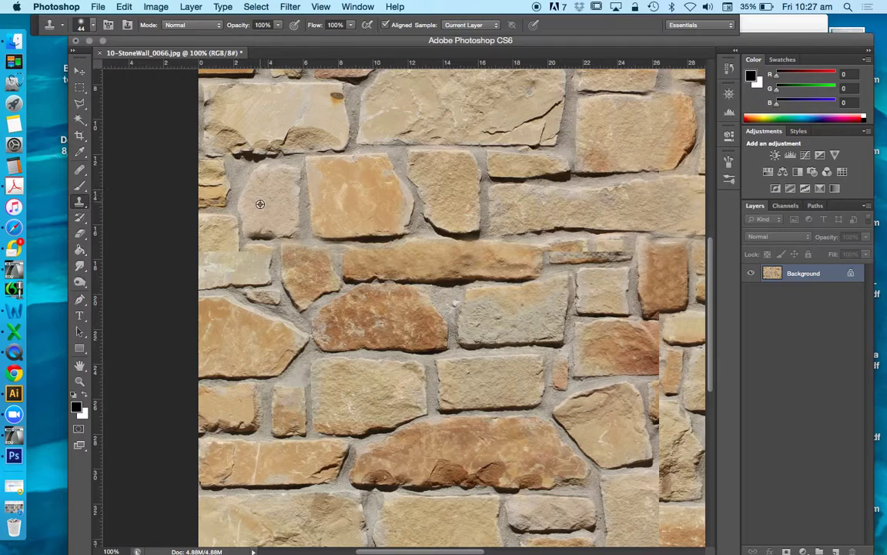
left_click(260, 203, "alt")
left_click(218, 264, "alt")
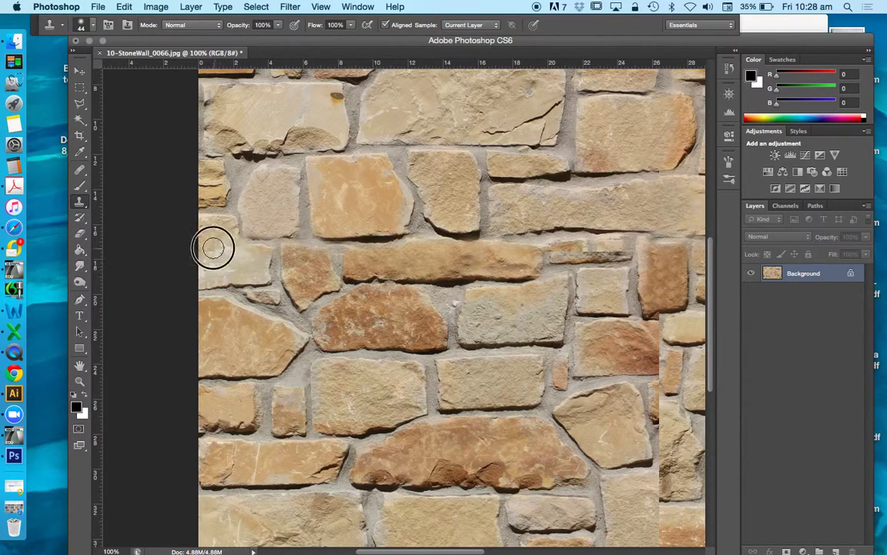
left_click_drag(396, 552, 475, 552)
Step: Scroll to the image bottom and clone mortar over the vertical seam's lower end
scroll(424, 438, "up", 10)
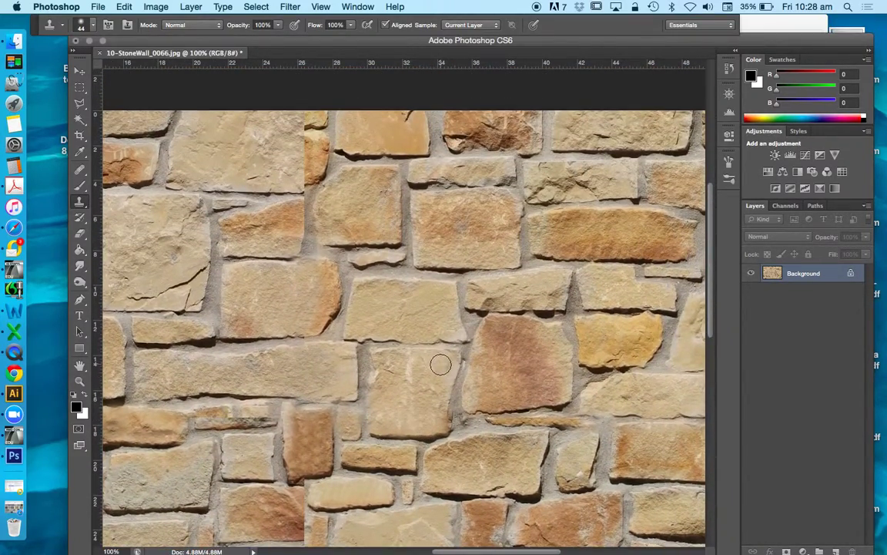
scroll(412, 362, "down", 5)
scroll(409, 352, "down", 8)
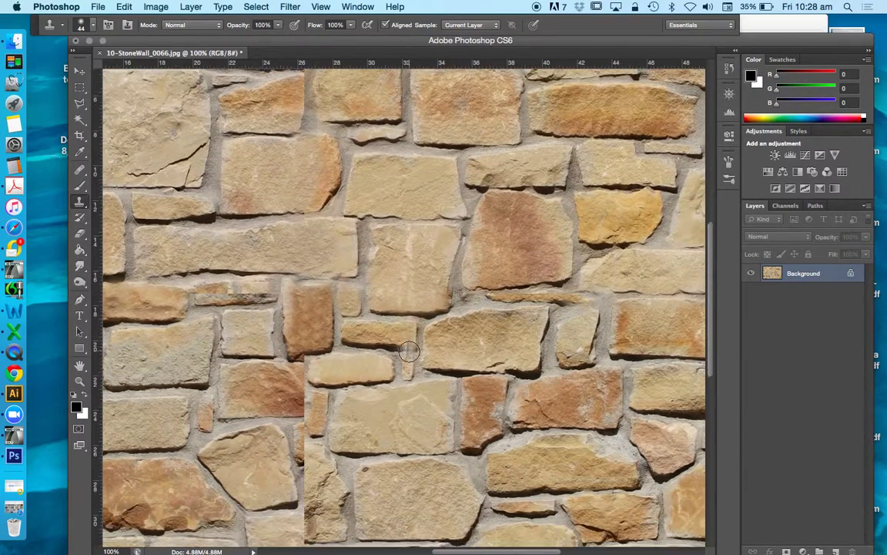
scroll(409, 351, "down", 1)
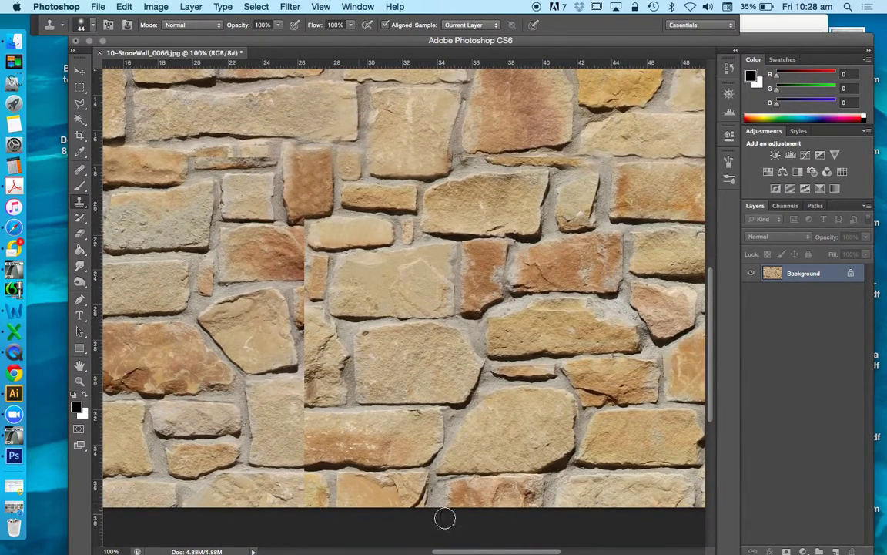
left_click_drag(512, 552, 487, 552)
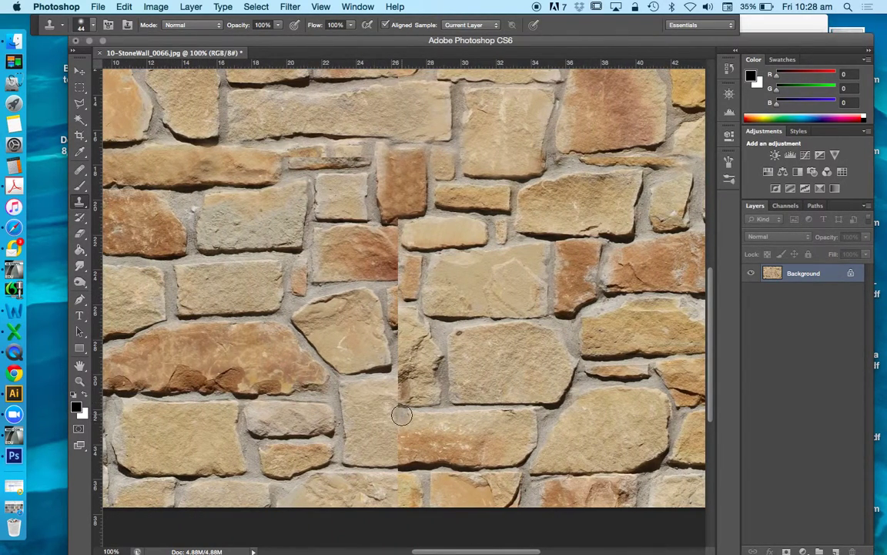
left_click_drag(399, 417, 394, 461)
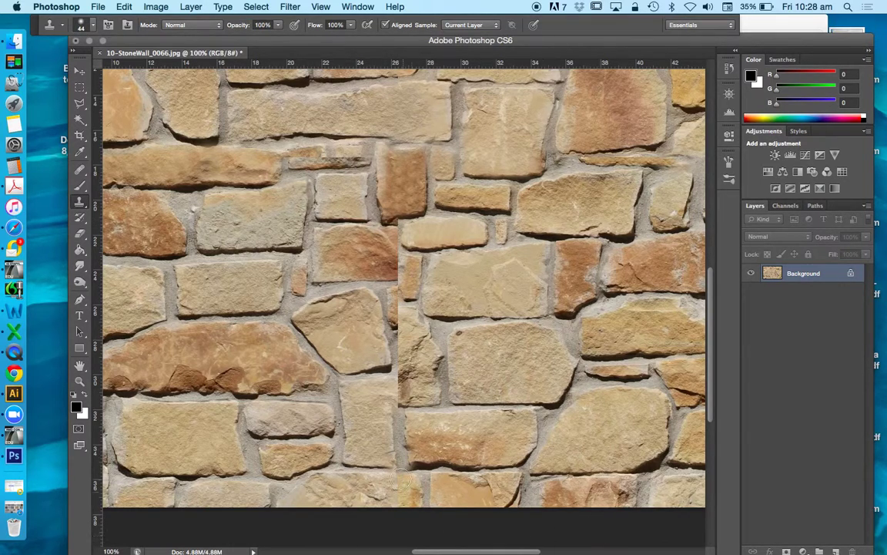
Step: Sample clone sources beside the vertical seam, first near the bottom, then higher up
left_click(355, 469, "alt")
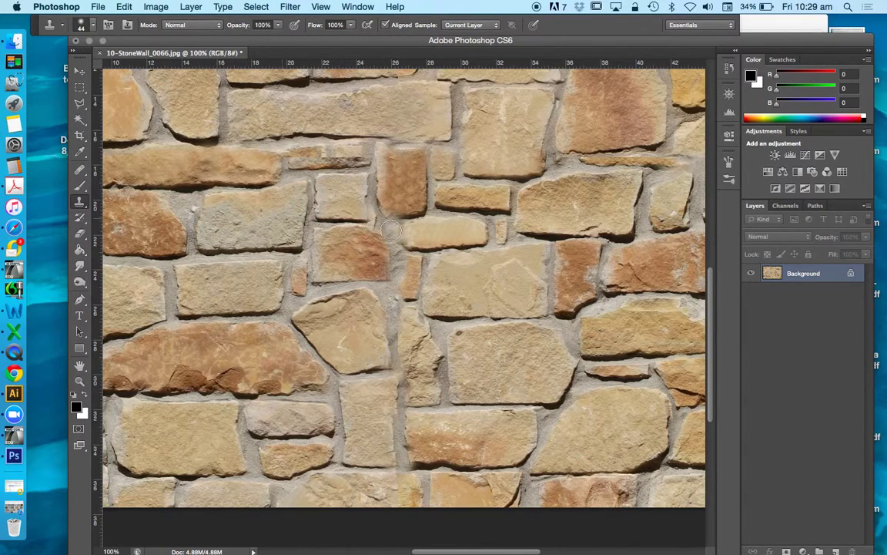
left_click(341, 203, "alt")
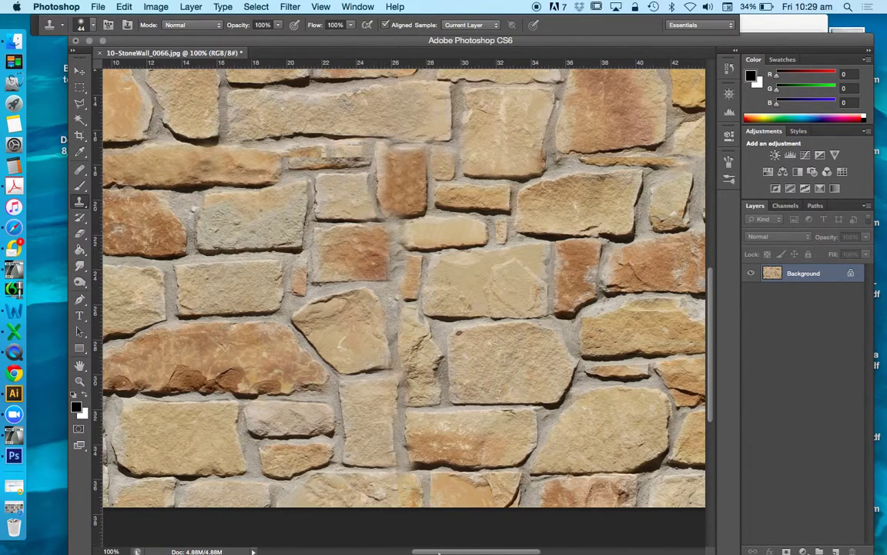
Step: In the brush preset picker, shrink the Clone Stamp to 10 px and raise hardness to 28%
left_click(86, 25)
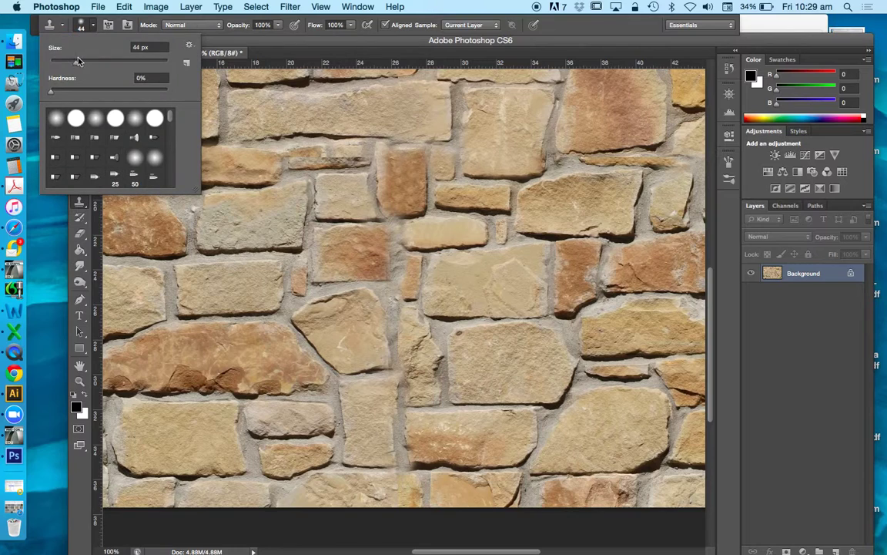
left_click_drag(72, 60, 55, 61)
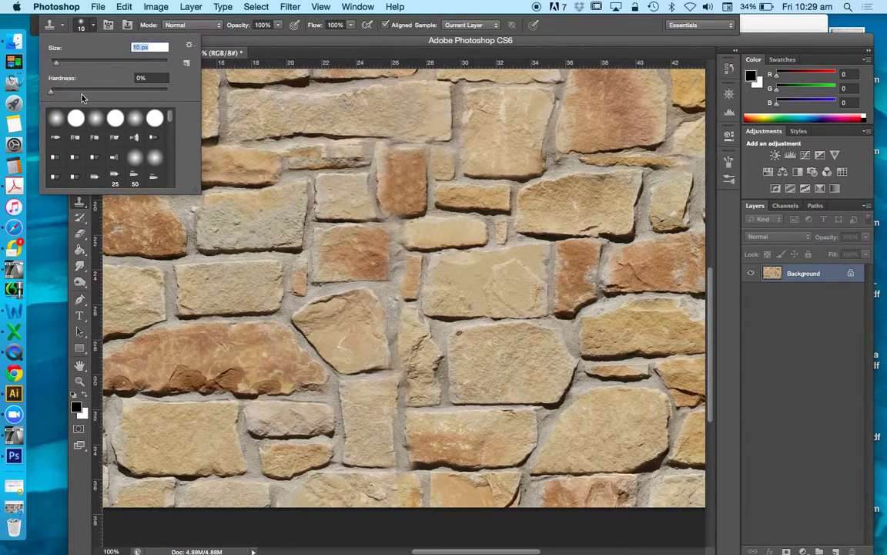
left_click(80, 91)
left_click_drag(80, 93, 84, 91)
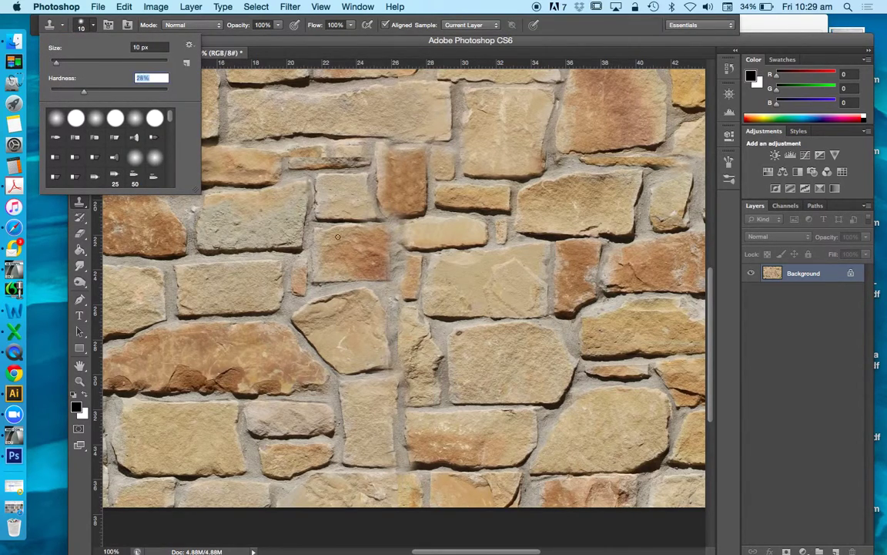
left_click(378, 251)
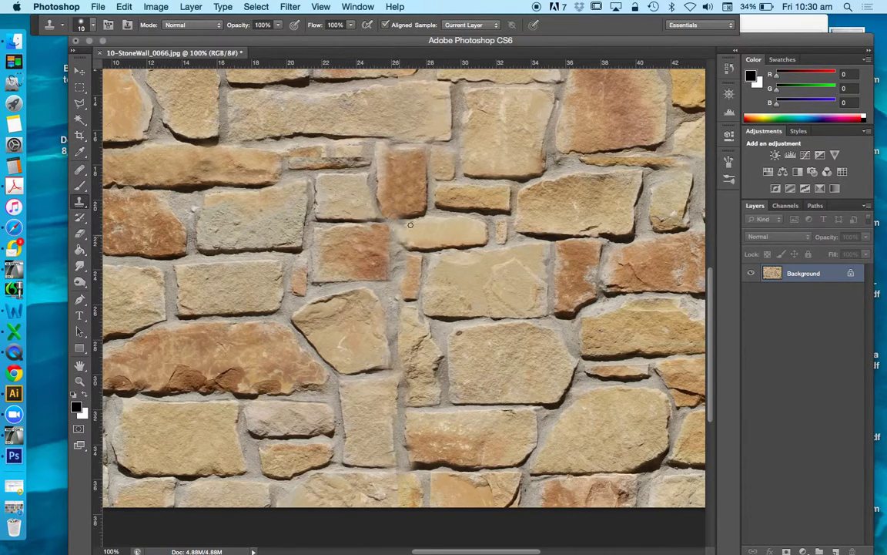
left_click_drag(445, 553, 503, 552)
scroll(520, 408, "up", 3)
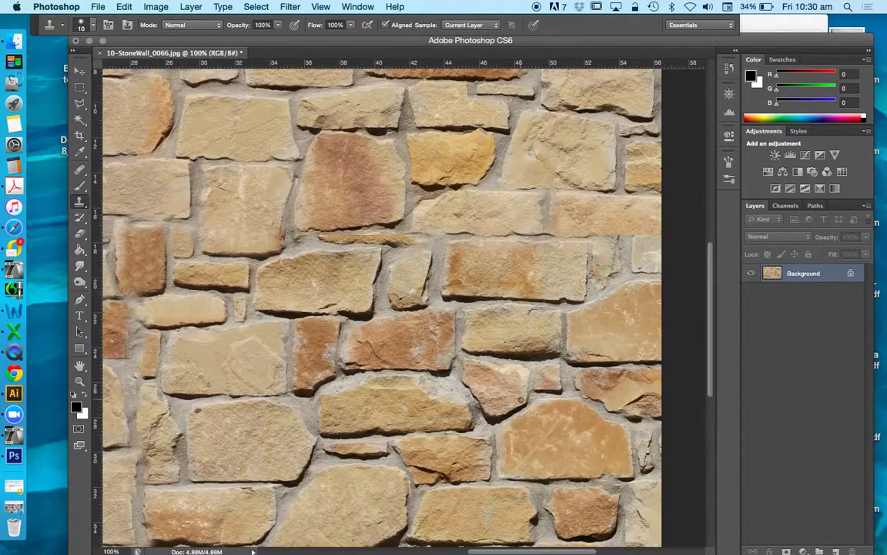
Step: Zoom out to see the whole texture, then zoom in to 200% on the seam area
left_click(80, 382)
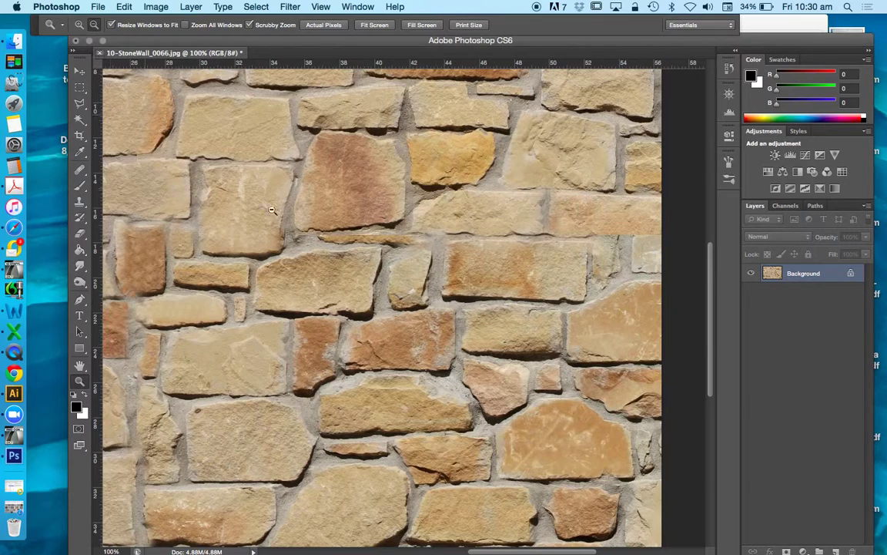
left_click(344, 250, "alt")
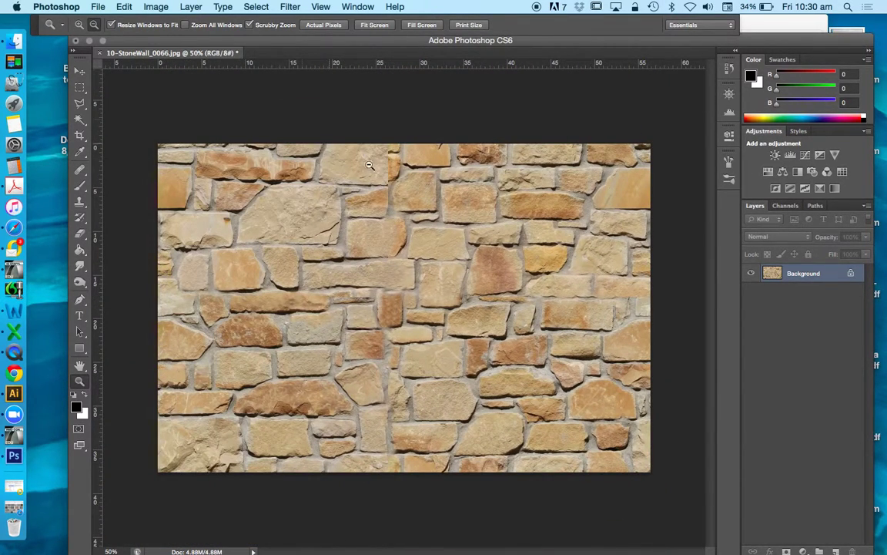
left_click(79, 24)
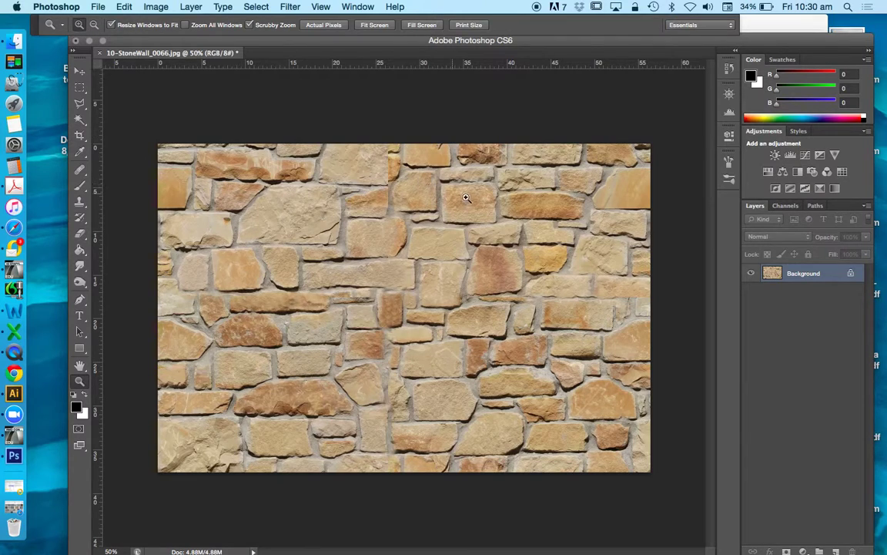
left_click(394, 156)
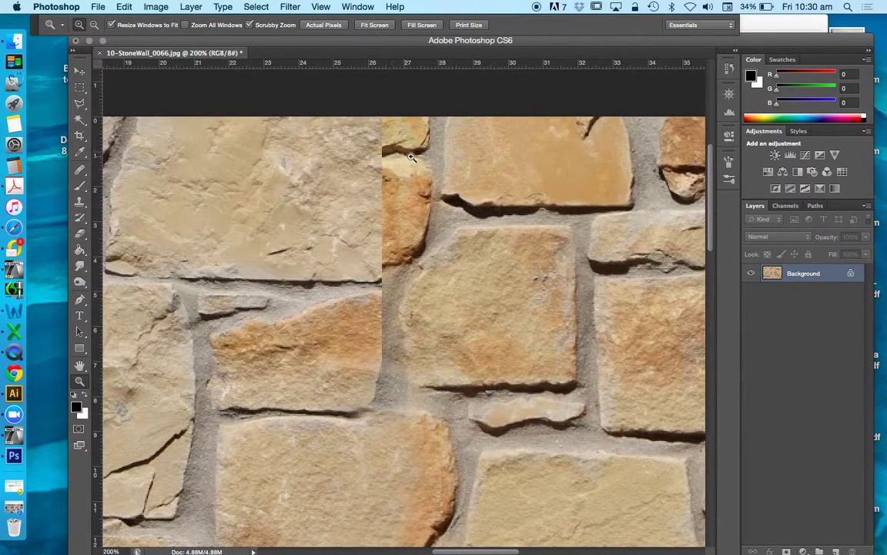
left_click_drag(482, 544, 455, 549)
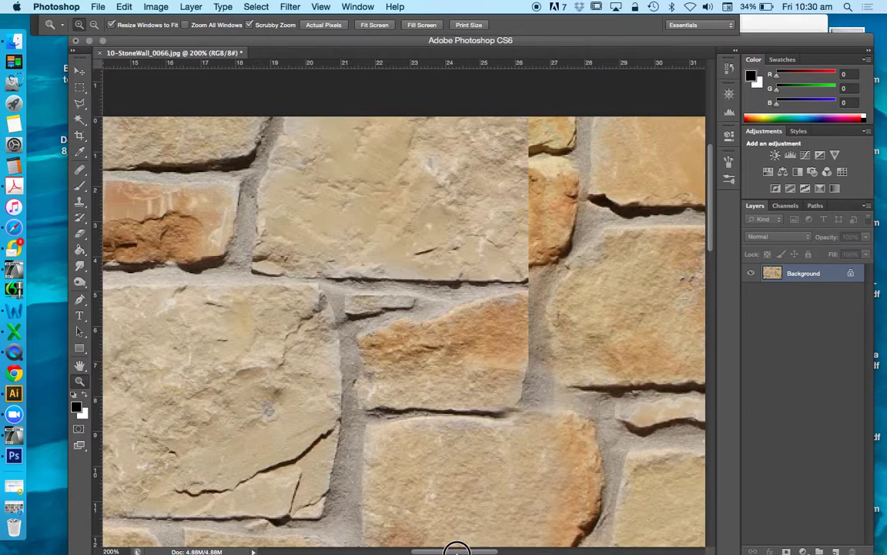
left_click(254, 279, "alt")
left_click(255, 279)
Step: Set the Clone Stamp brush to 57 px and sample a source at the stone edge
left_click(79, 202)
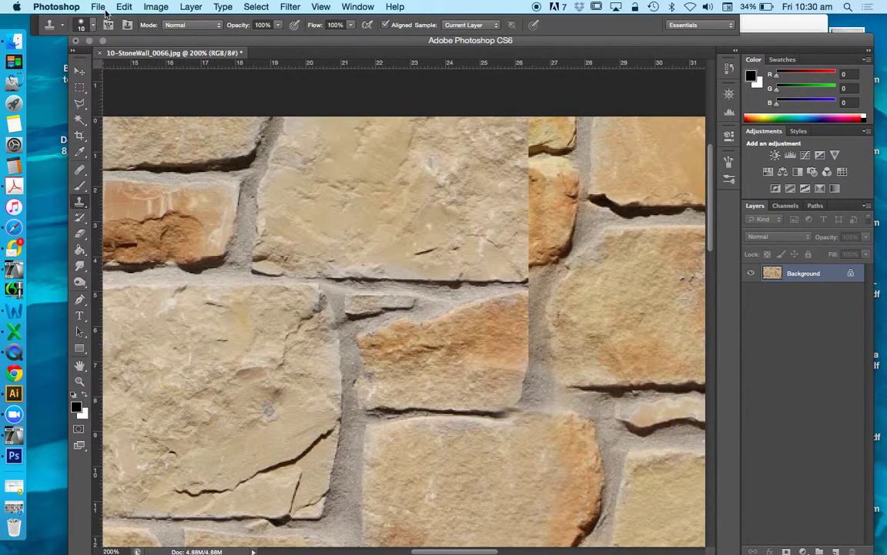
left_click(92, 27)
left_click(83, 61)
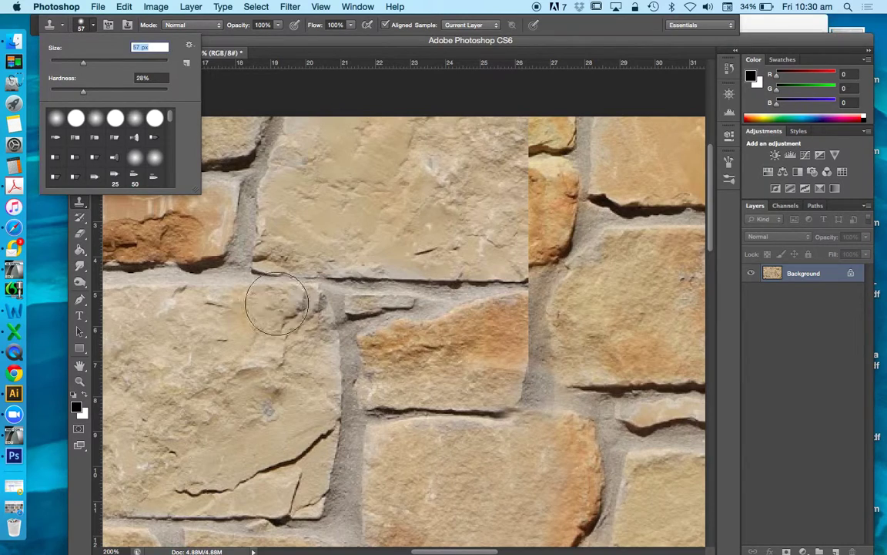
left_click(194, 273, "alt")
left_click(169, 274, "alt")
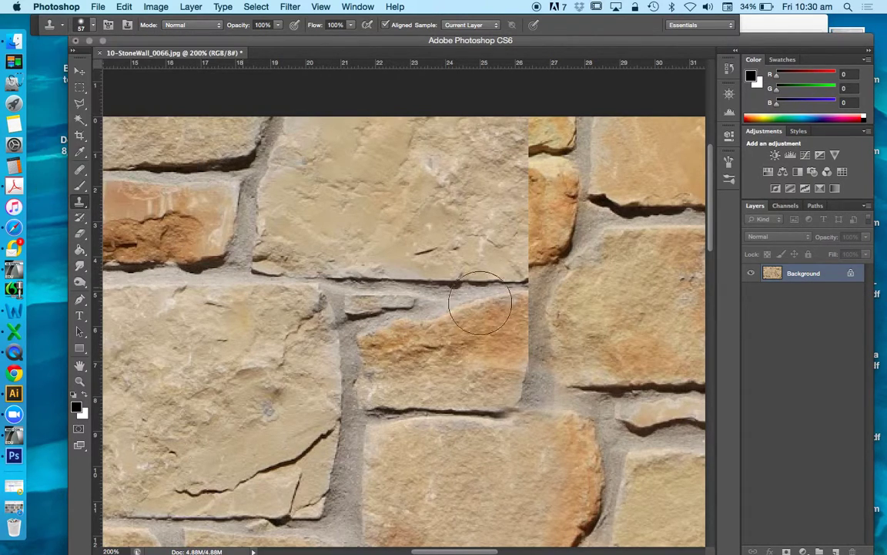
Step: Clone over the dark crack and repaint the mortar joints at the vertical seam
left_click(355, 433)
scroll(483, 370, "down", 2)
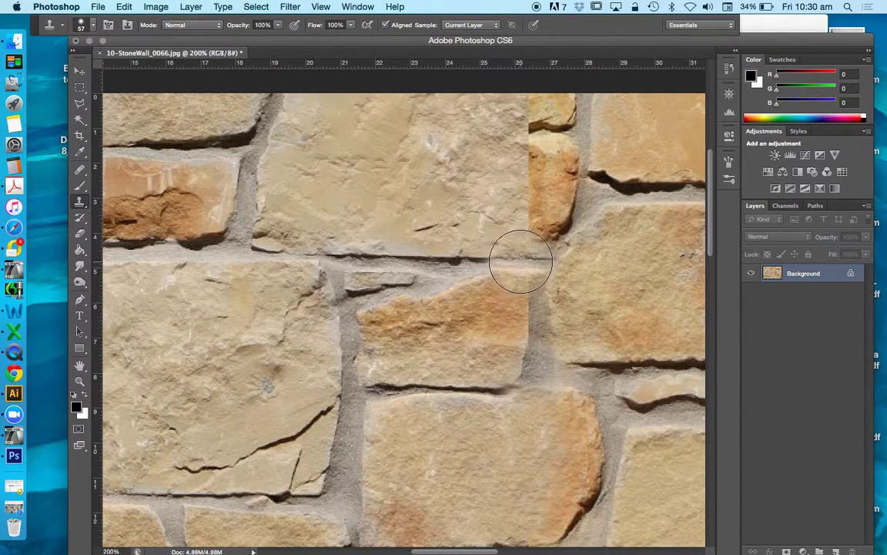
left_click(510, 258)
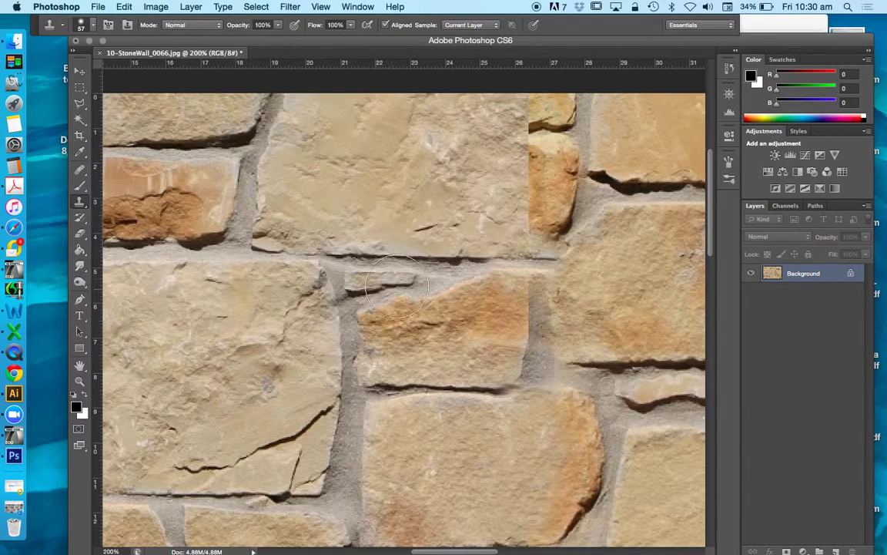
left_click(395, 289)
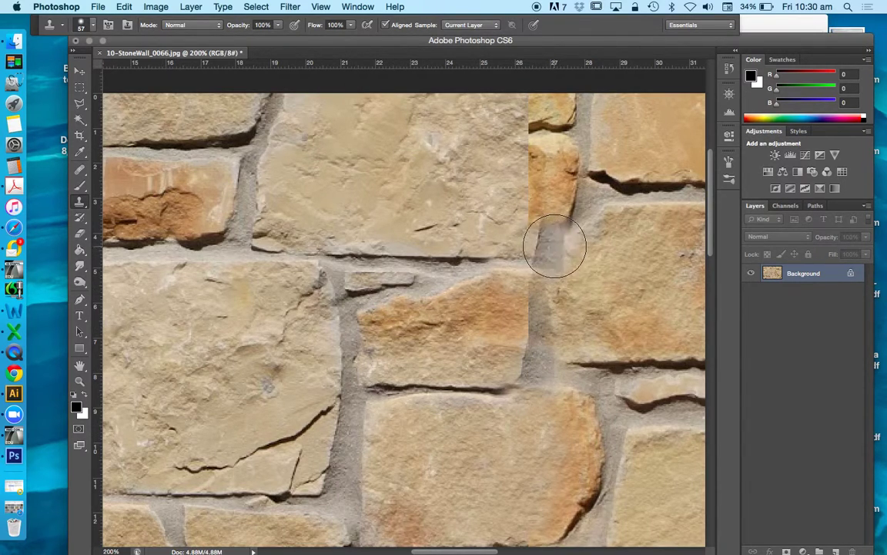
left_click_drag(557, 244, 548, 270)
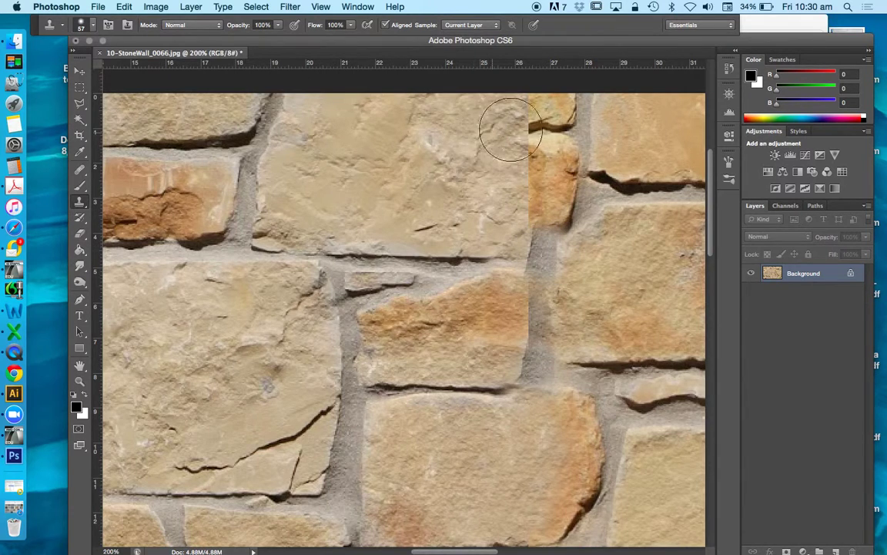
left_click(80, 380)
Step: At 100% zoom, sample clean grout and clone it over the top of the large left stone
left_click(93, 27)
left_click(289, 183)
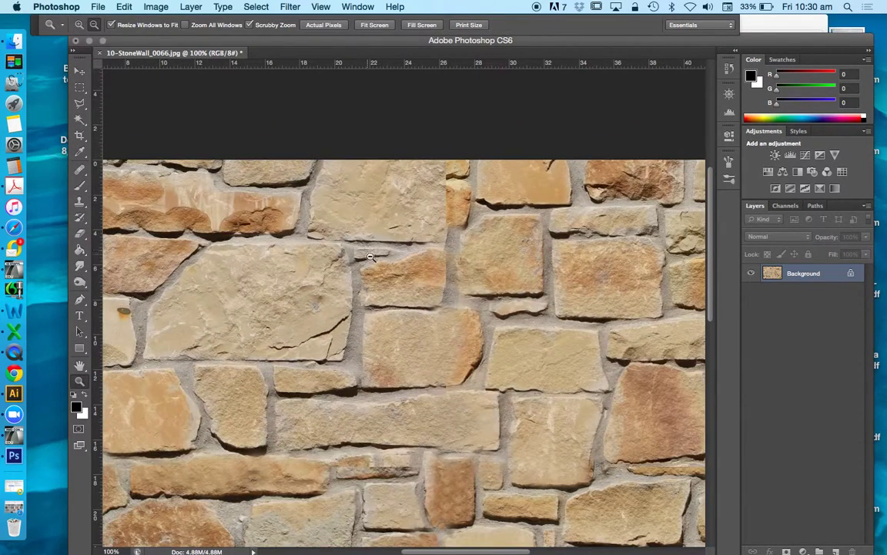
left_click(316, 174, "alt")
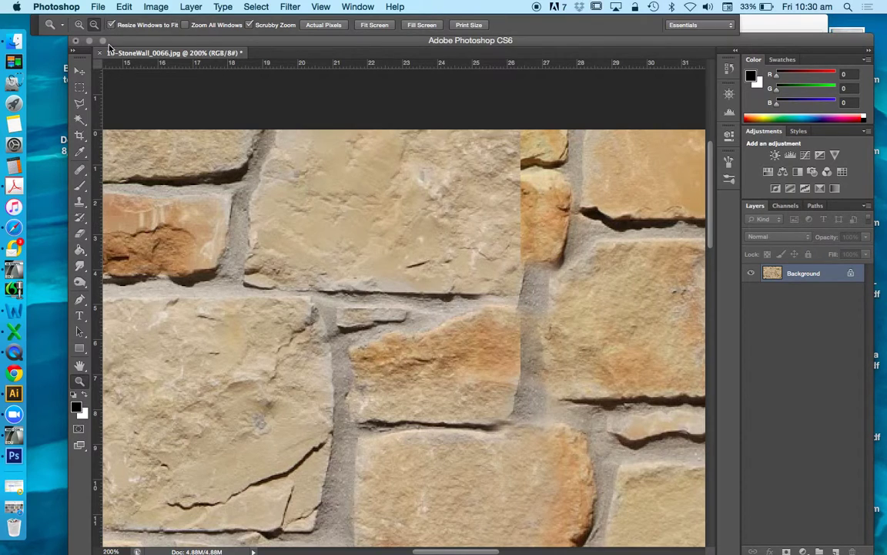
left_click(346, 211)
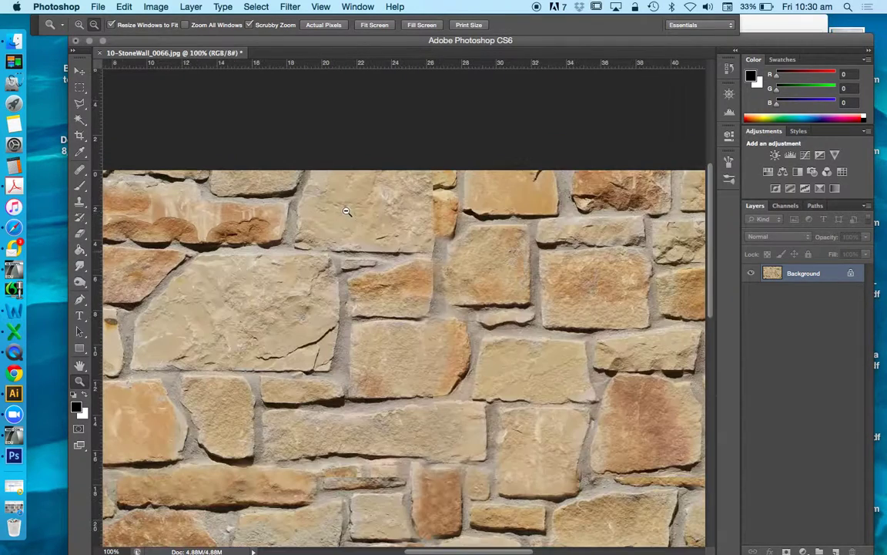
left_click(79, 202)
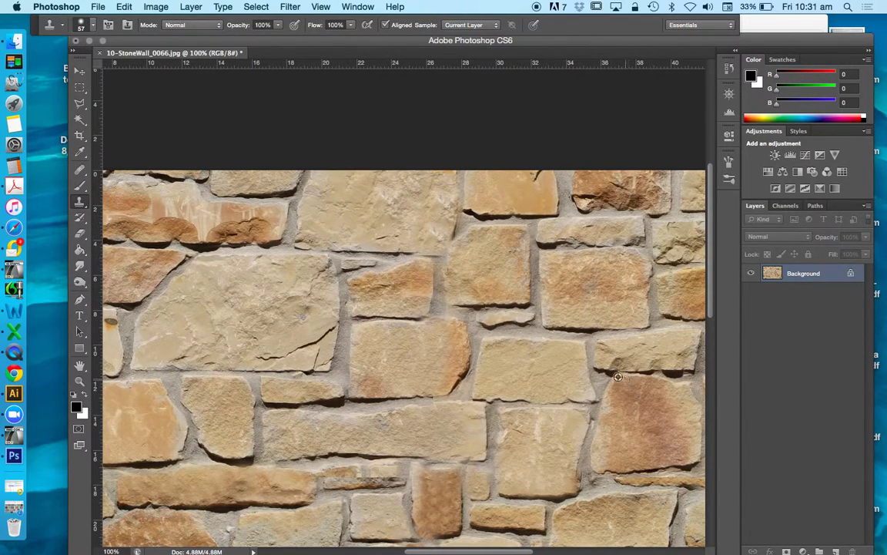
left_click(596, 342, "alt")
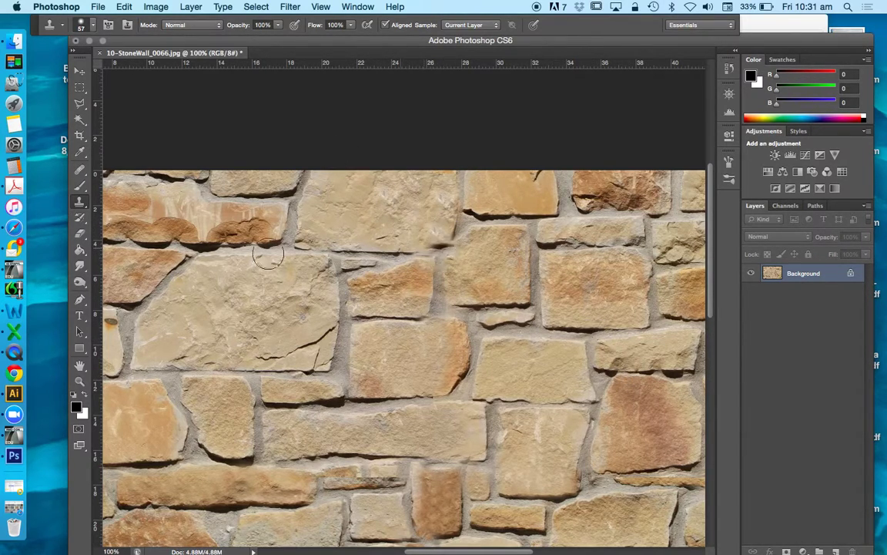
left_click_drag(231, 266, 208, 285)
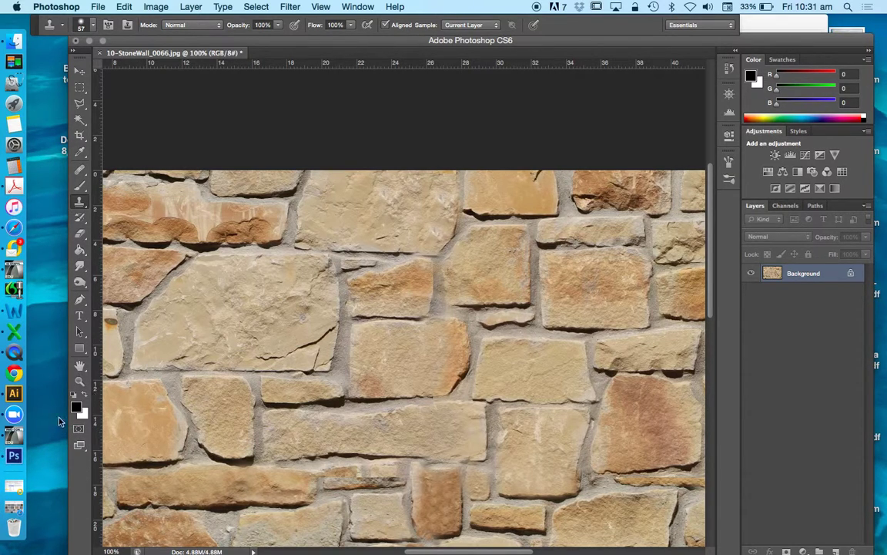
Step: Zoom out to view the whole wall and save the retouched image as JPEG
key("z")
left_click(306, 259, "alt")
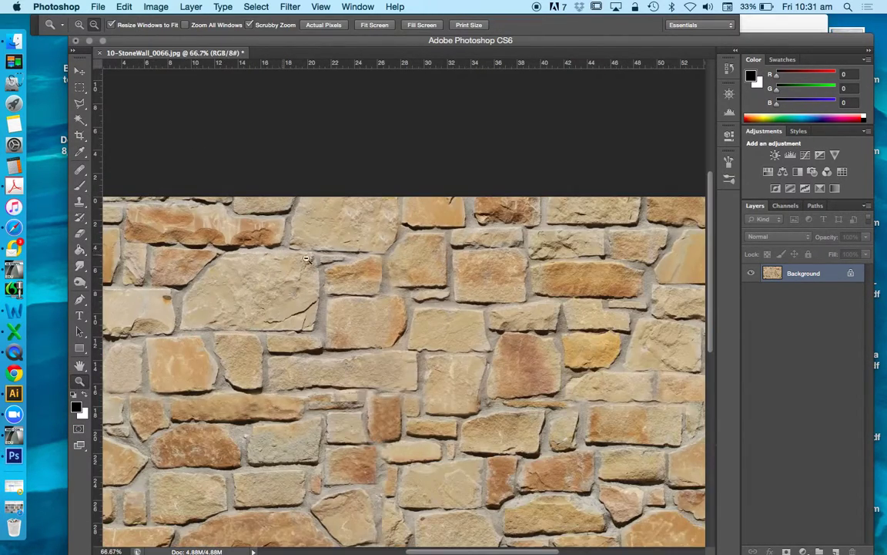
left_click(343, 263, "alt")
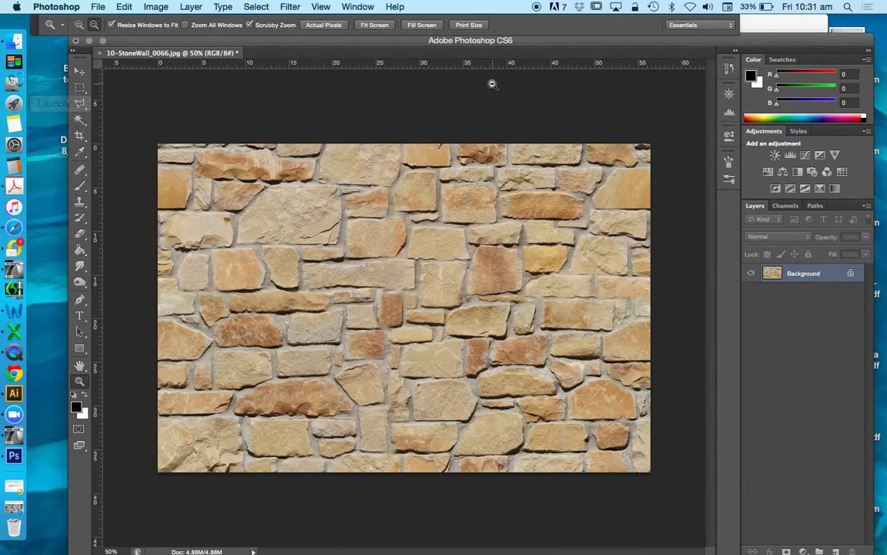
key("super+s")
key("Return")
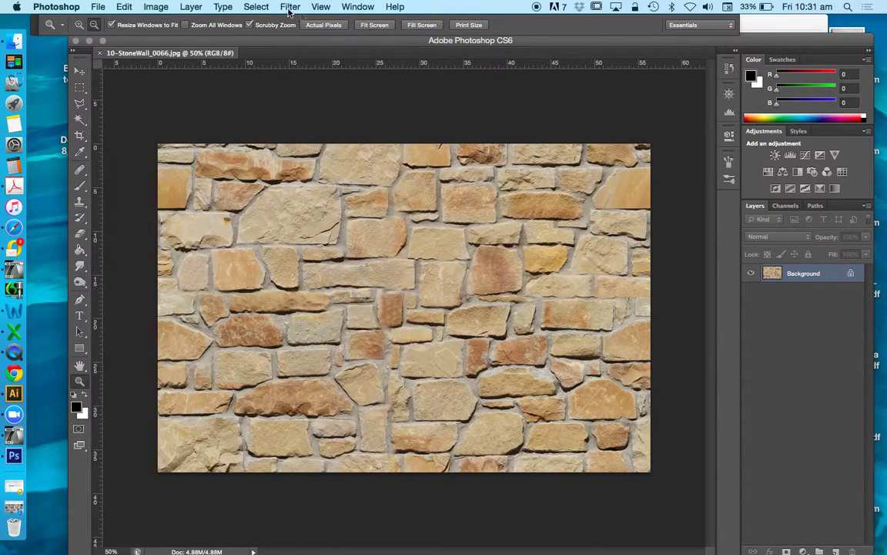
Step: Offset the wall -1058 px horizontally and -517 px vertically with wrap-around
left_click(292, 8)
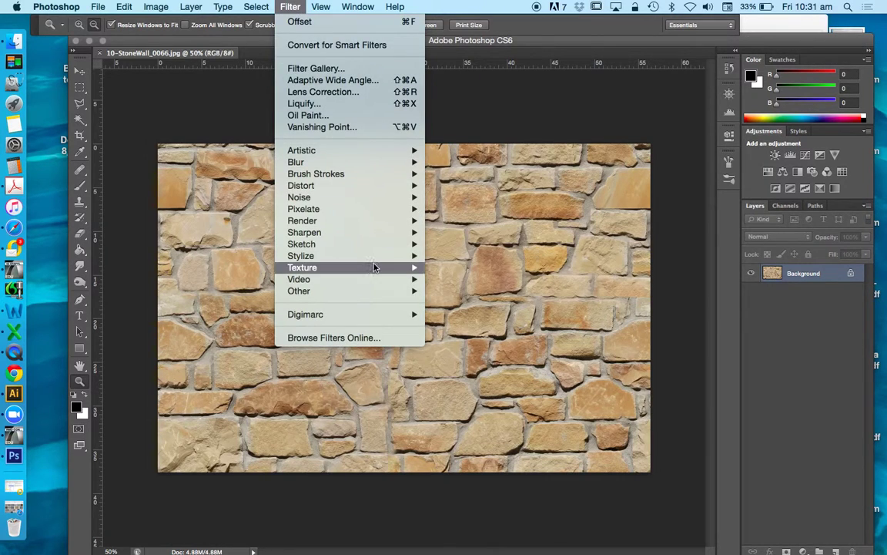
mouse_move(401, 299)
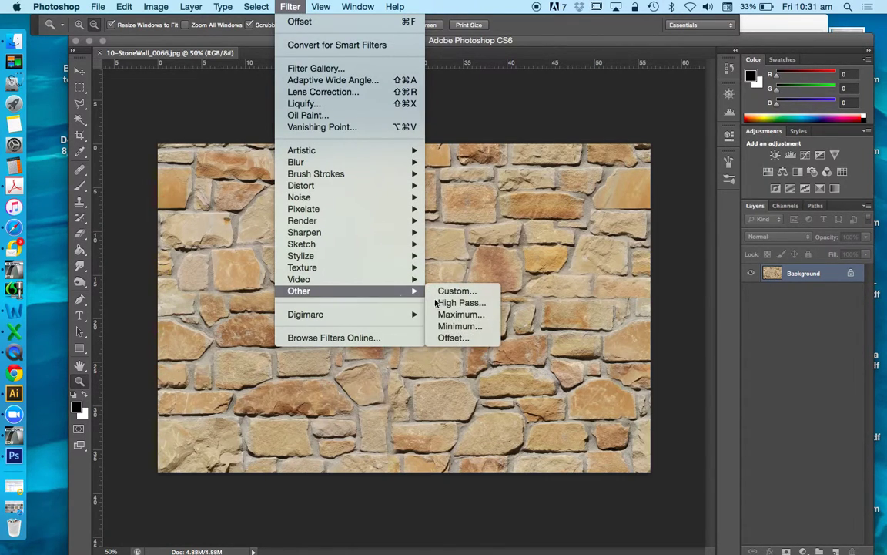
left_click(460, 337)
left_click_drag(692, 191, 667, 194)
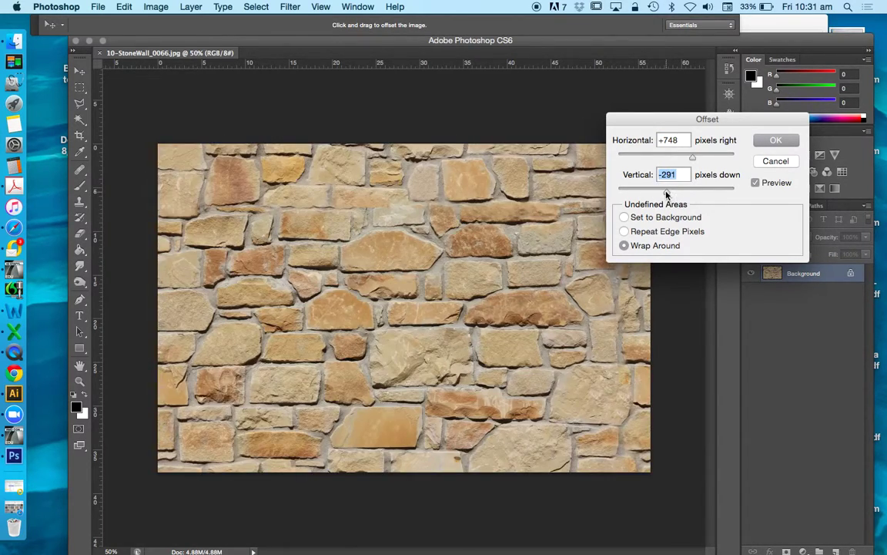
left_click_drag(682, 157, 653, 157)
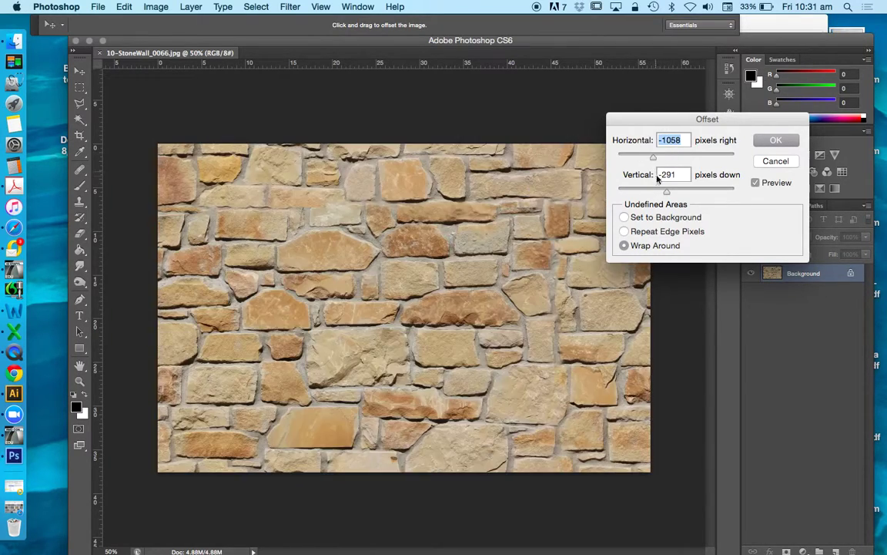
mouse_move(667, 191)
left_mouse_down()
mouse_move(657, 191)
mouse_move(658, 200)
left_mouse_up()
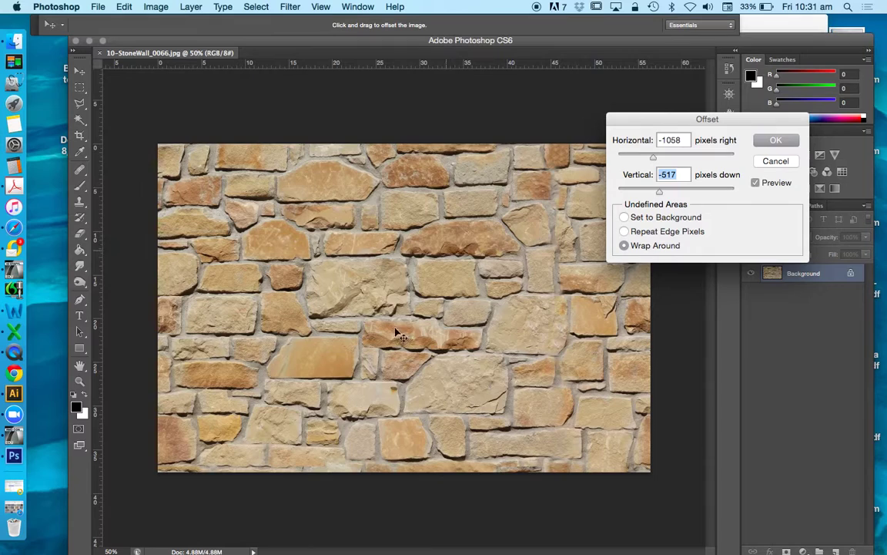
left_click(776, 140)
key("z")
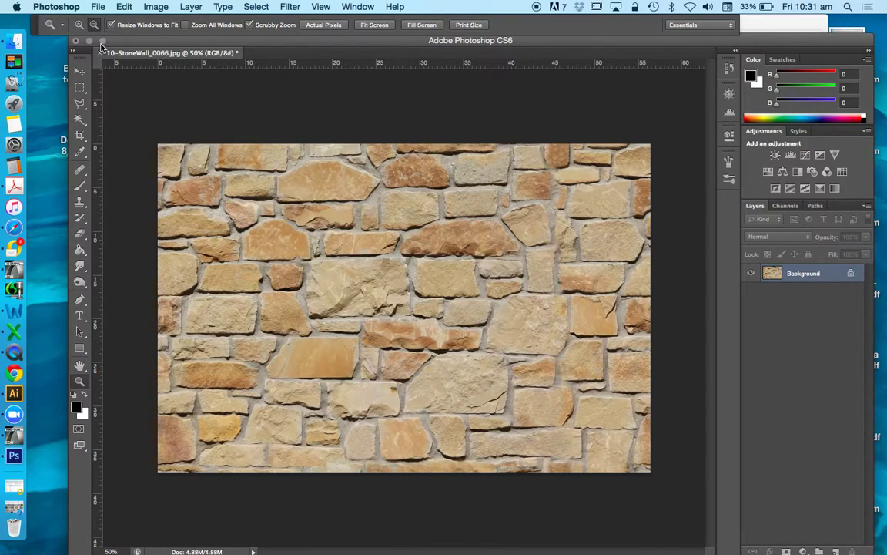
left_click(440, 317, "alt")
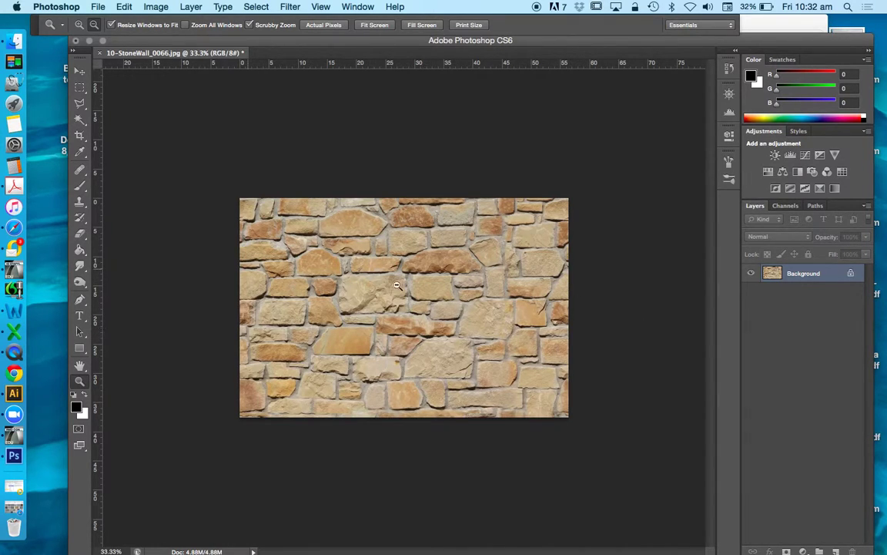
left_click(157, 8)
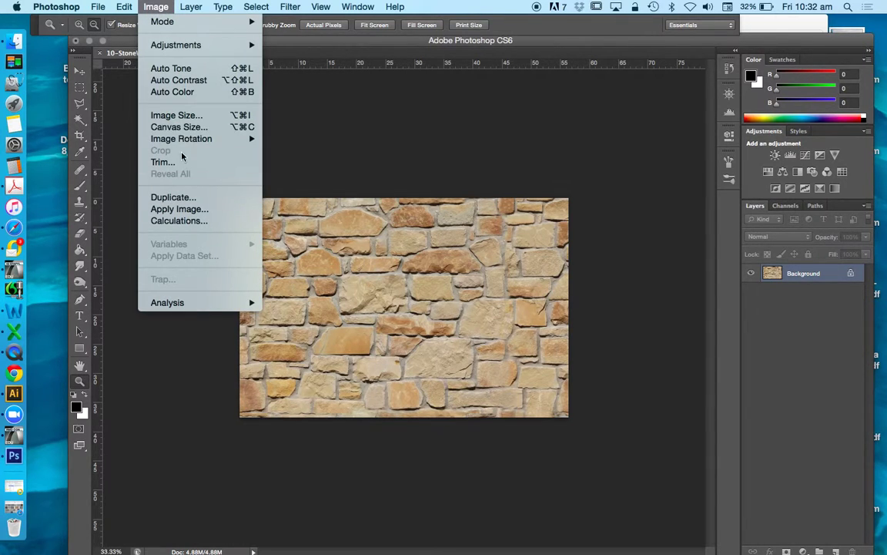
left_click(178, 126)
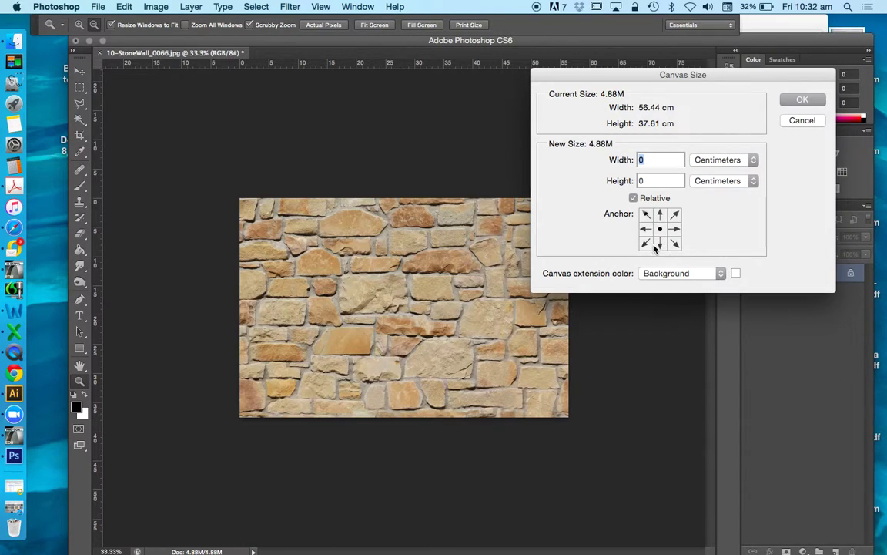
left_click(648, 244)
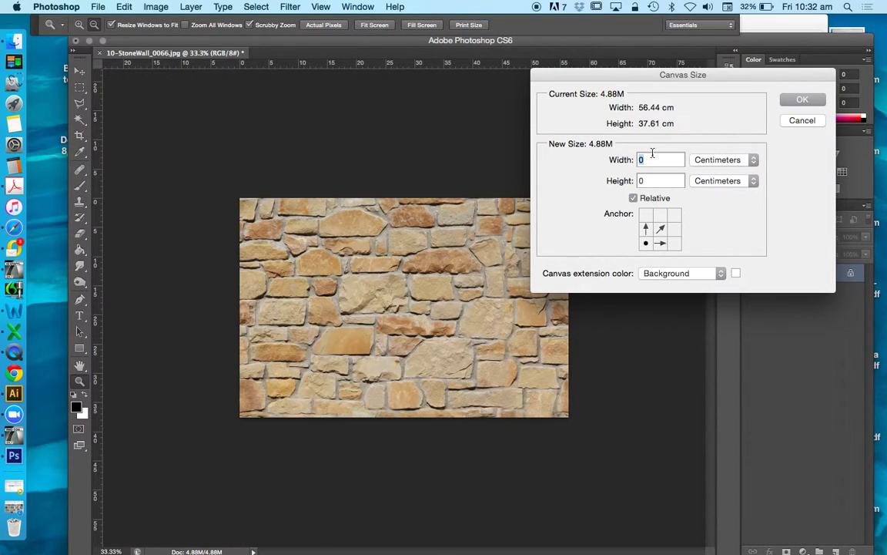
type("56.44")
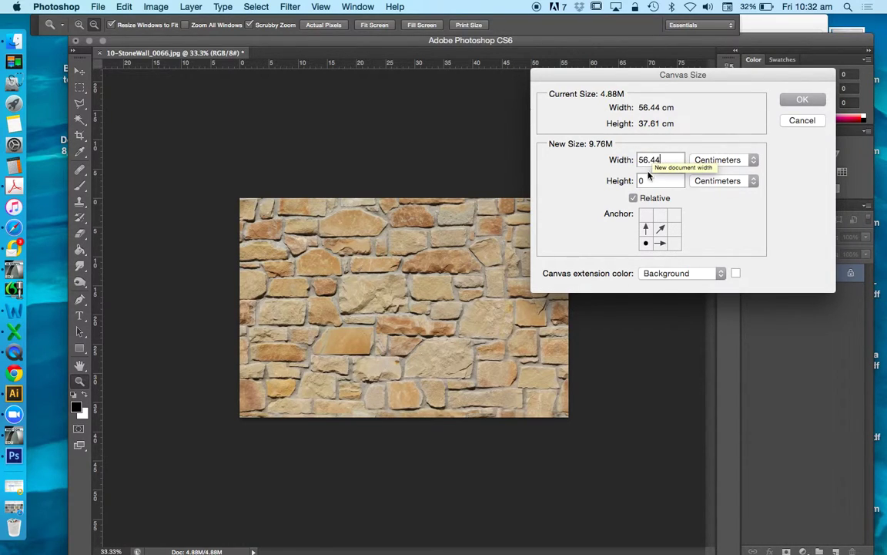
key("Tab")
type("37")
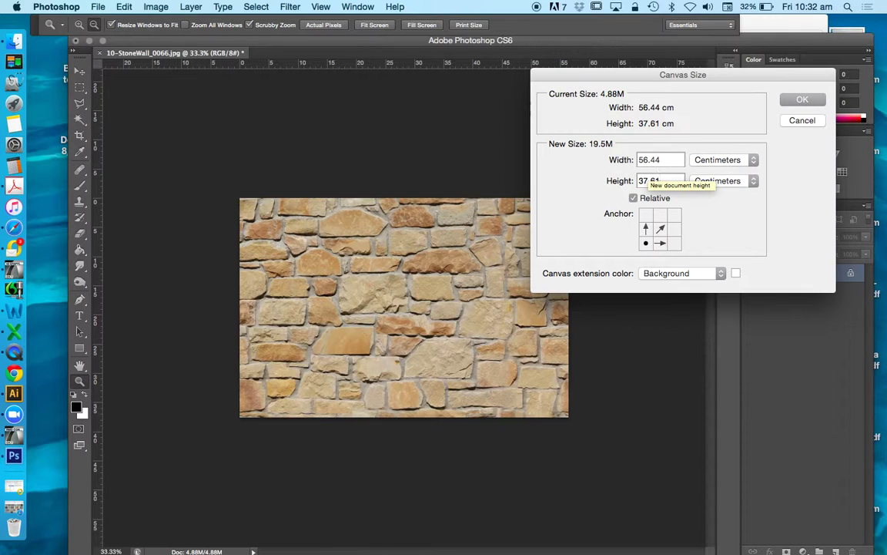
key("Return")
key("super+z")
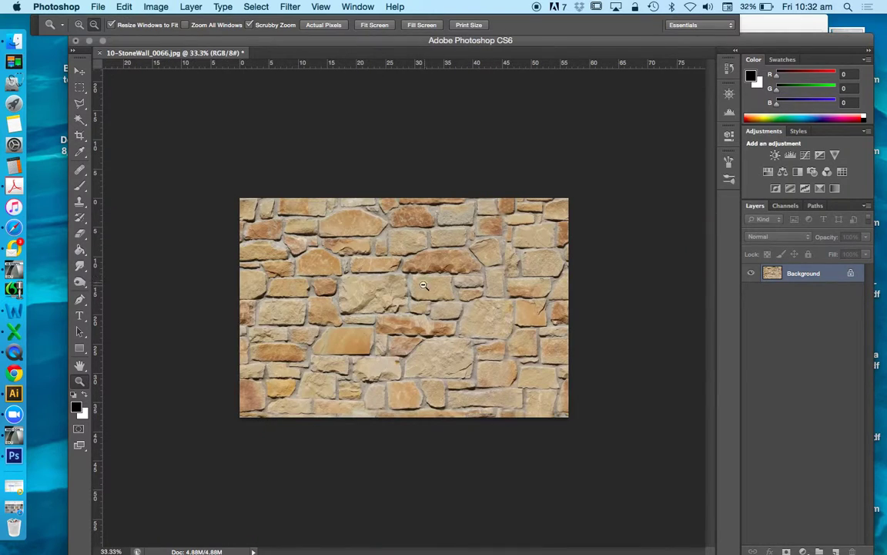
Step: Copy the stone wall onto a new layer with Layer Via Copy
left_click(191, 6)
mouse_move(207, 21)
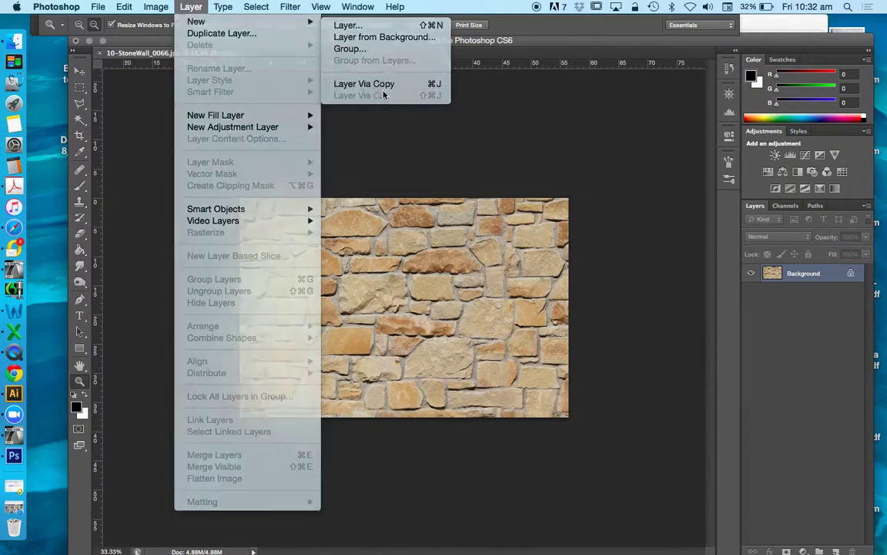
left_click(370, 83)
Step: Enlarge the canvas by 56.44 × 37.61 cm, relative and anchored bottom-left
left_click(159, 7)
mouse_move(202, 47)
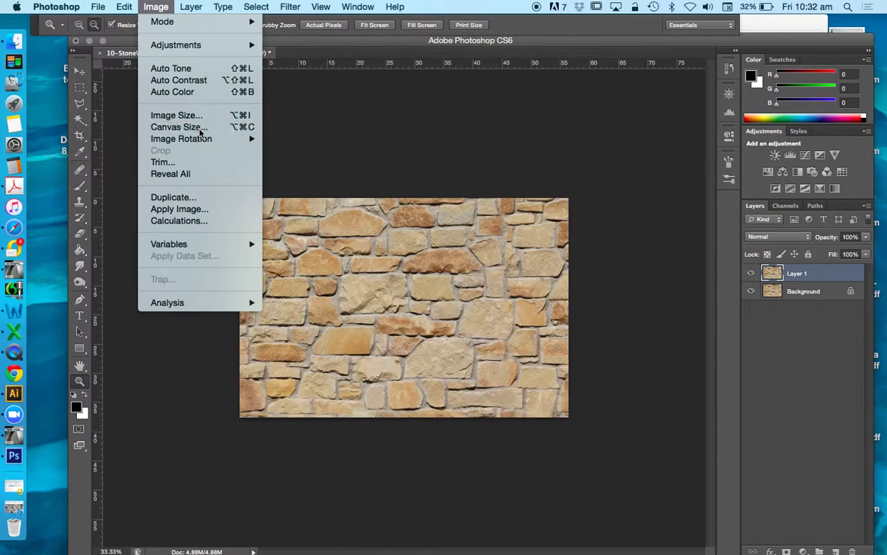
left_click(197, 127)
left_click(645, 243)
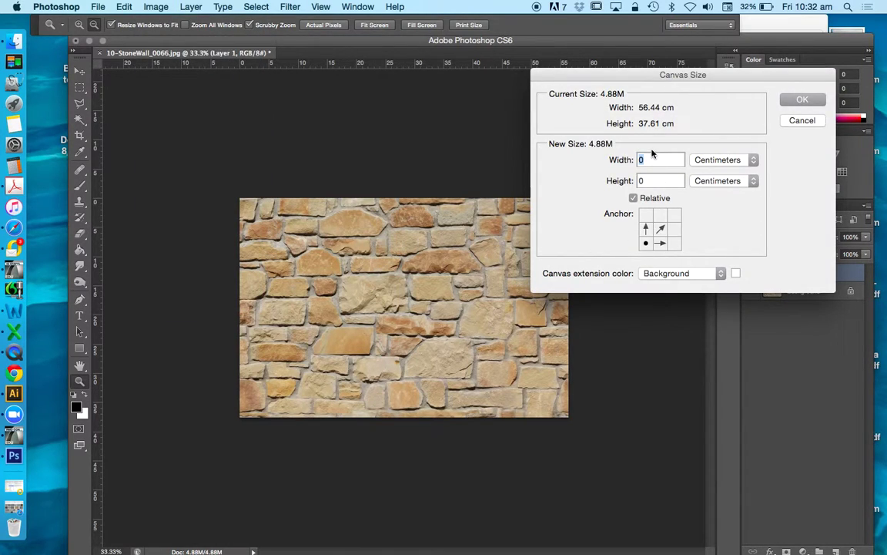
type("56.44")
double_click(649, 181)
type("37.61")
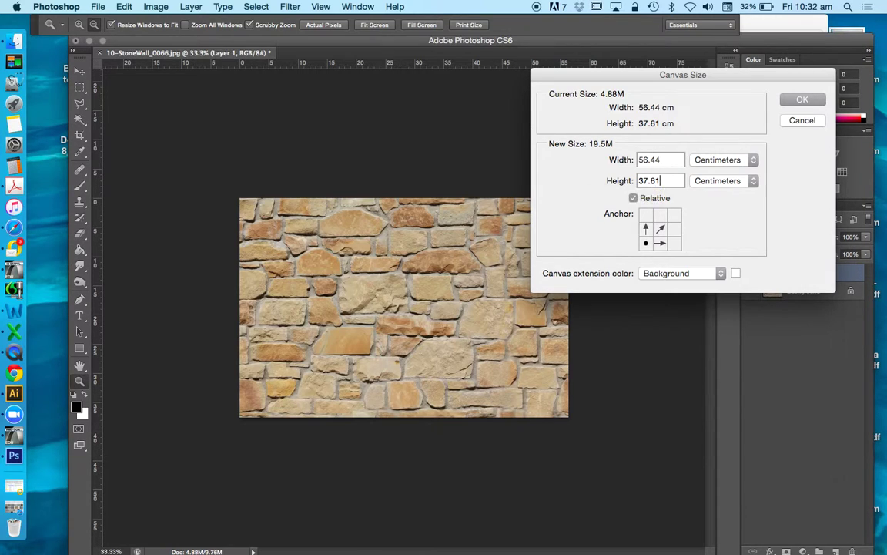
key("Return")
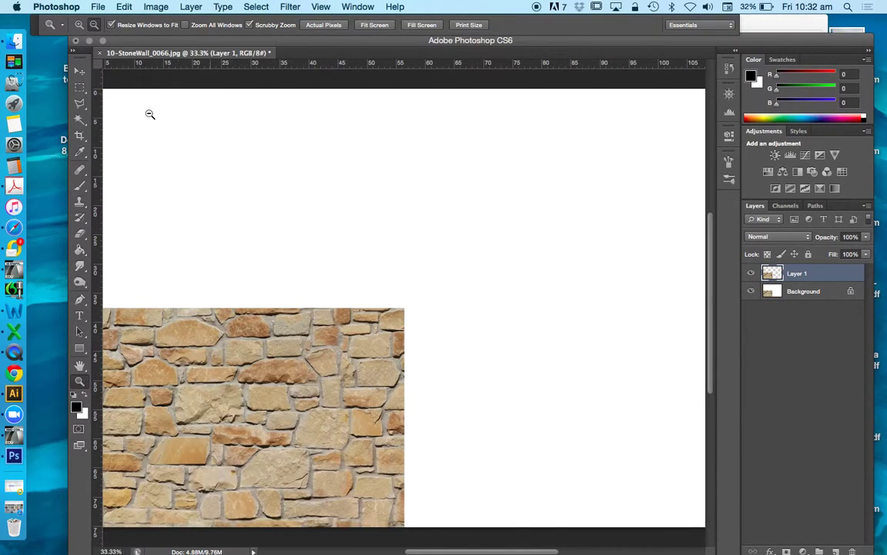
left_click(228, 202, "alt")
Step: Duplicate the stone layer and place copies in the top-left, top-right and bottom-right quarters
key("v")
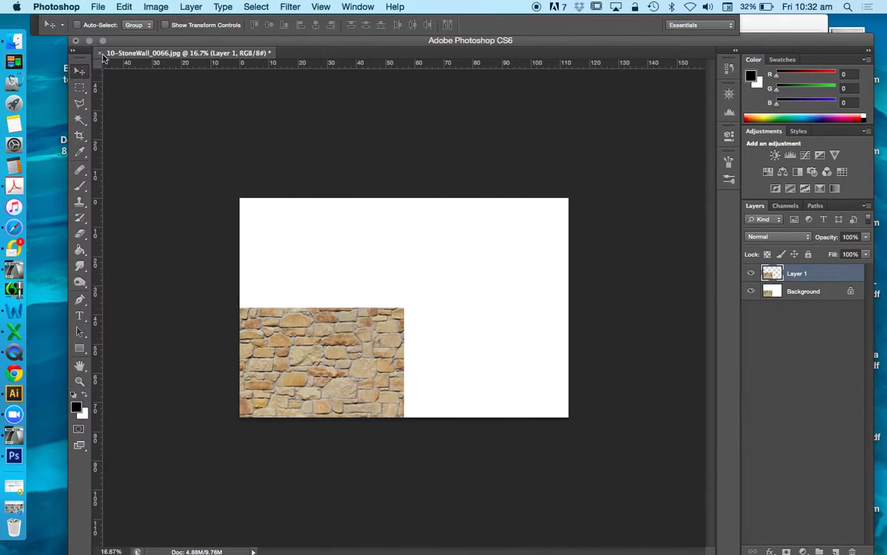
left_click(192, 7)
mouse_move(208, 26)
left_click(408, 83)
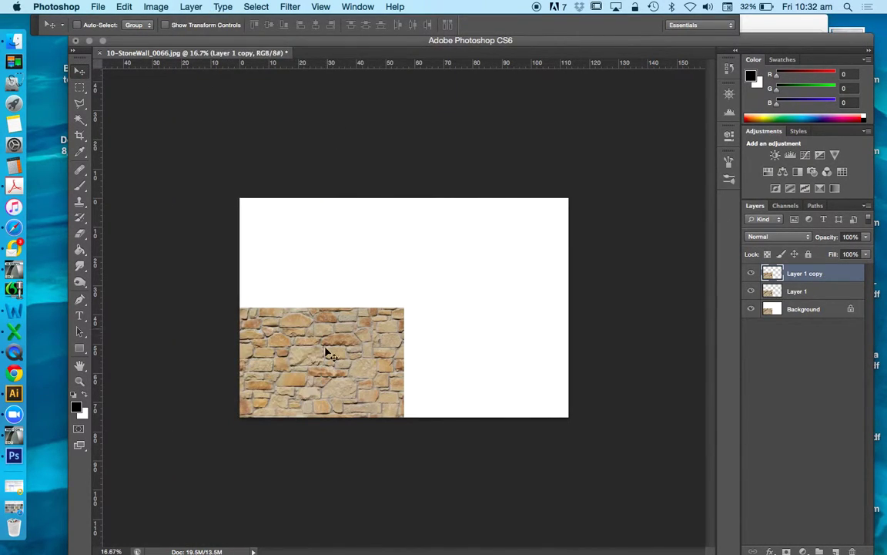
left_click_drag(326, 351, 327, 247)
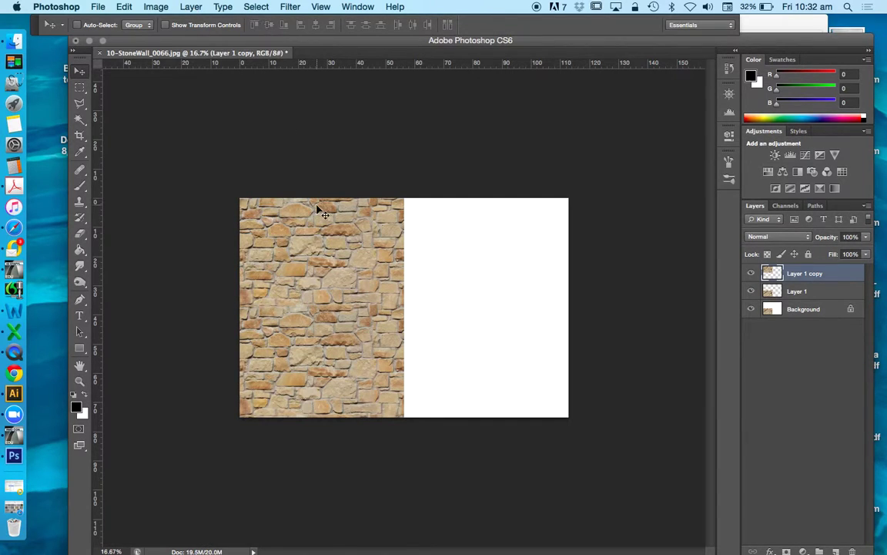
left_click_drag(307, 258, 475, 268)
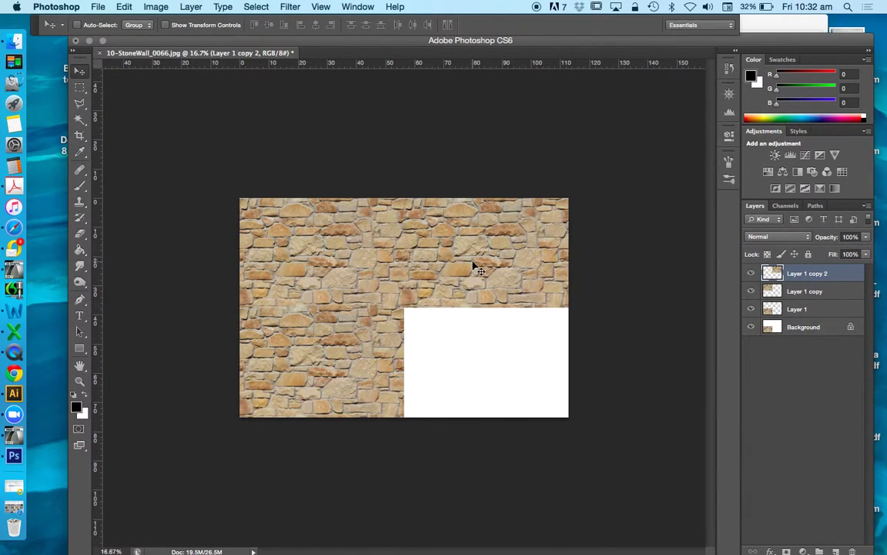
key("super+j")
left_click_drag(475, 312, 472, 412)
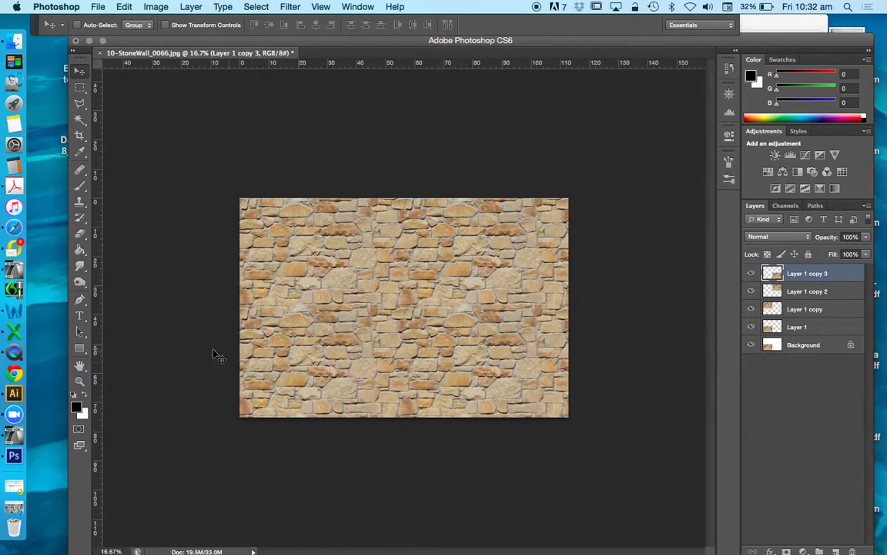
key("z")
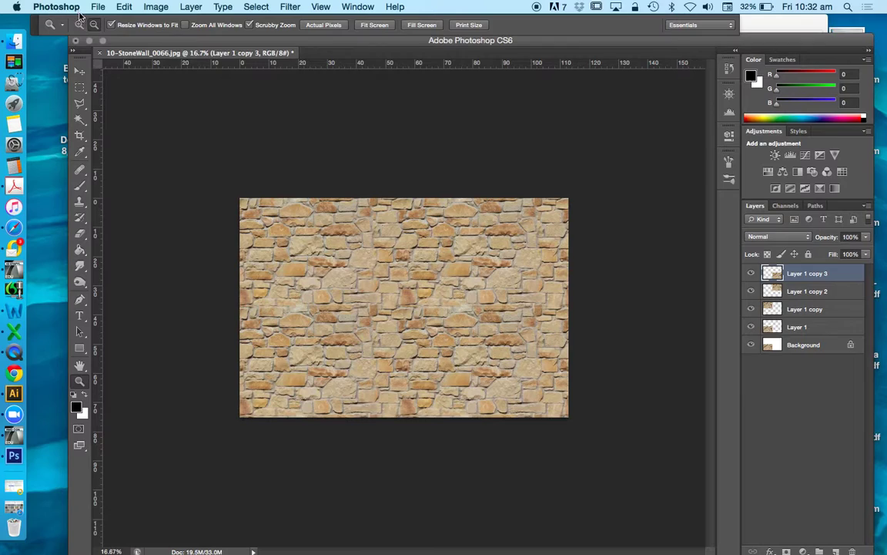
left_click(433, 380)
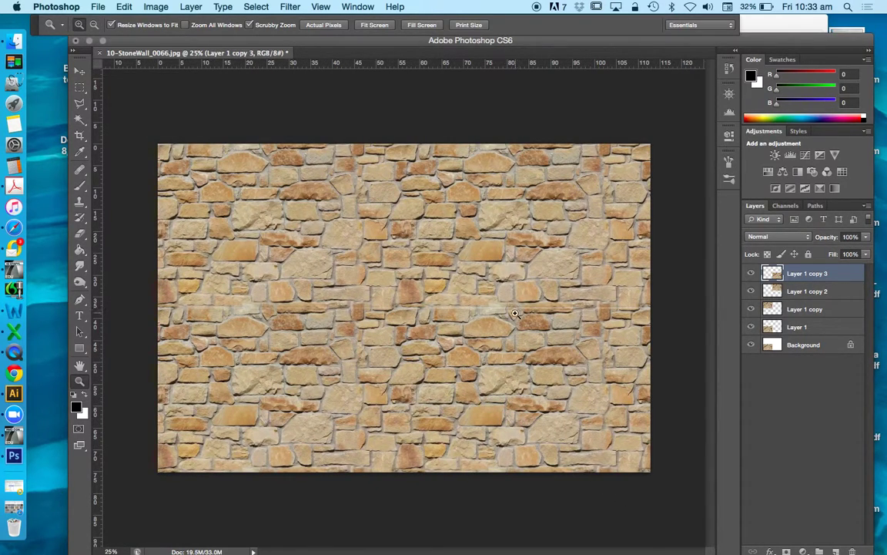
left_click_drag(514, 314, 496, 336)
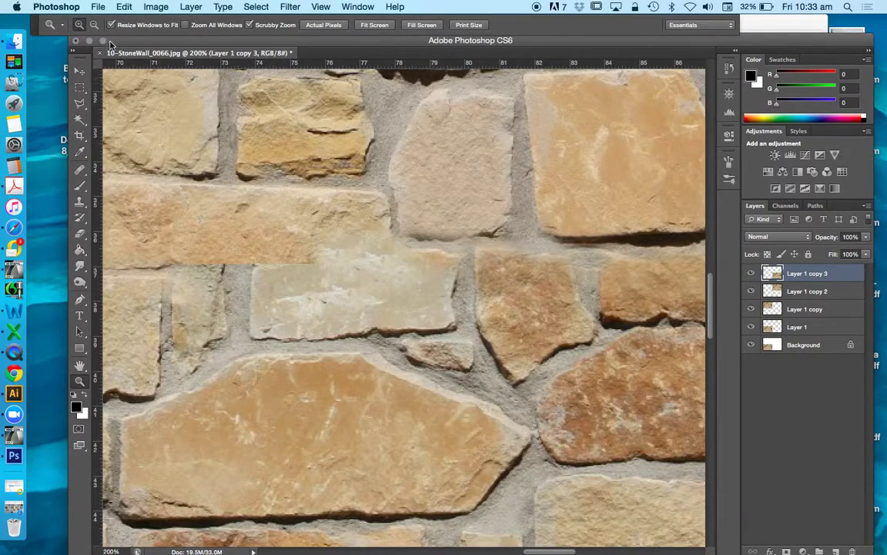
left_click_drag(342, 250, 493, 357)
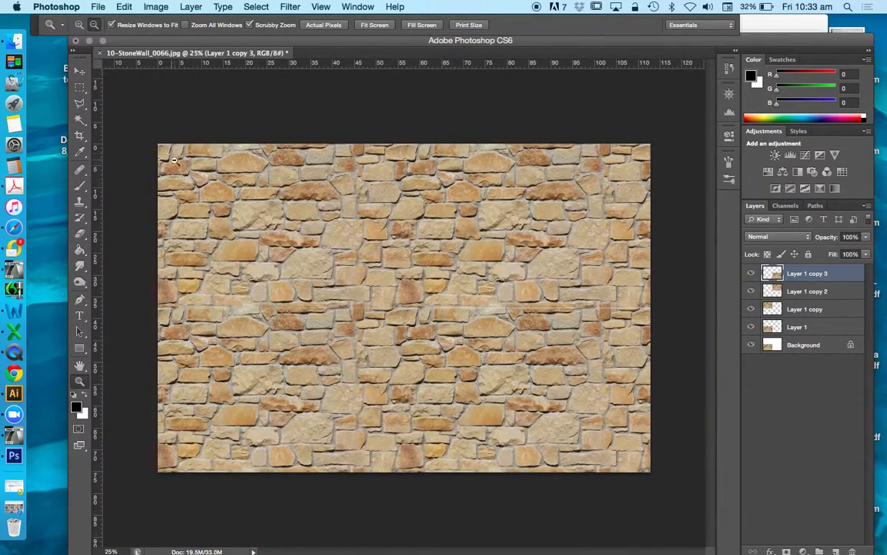
left_click(79, 70)
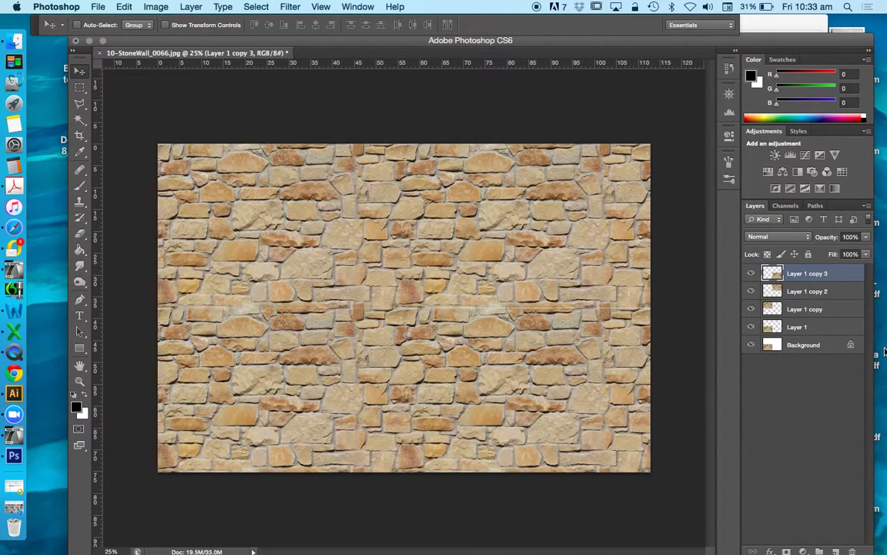
Step: Undo the bottom-right, top-right and Layer 1 copy 2 tiling steps
key("super+z")
key("alt+super+z")
key("alt+super+z")
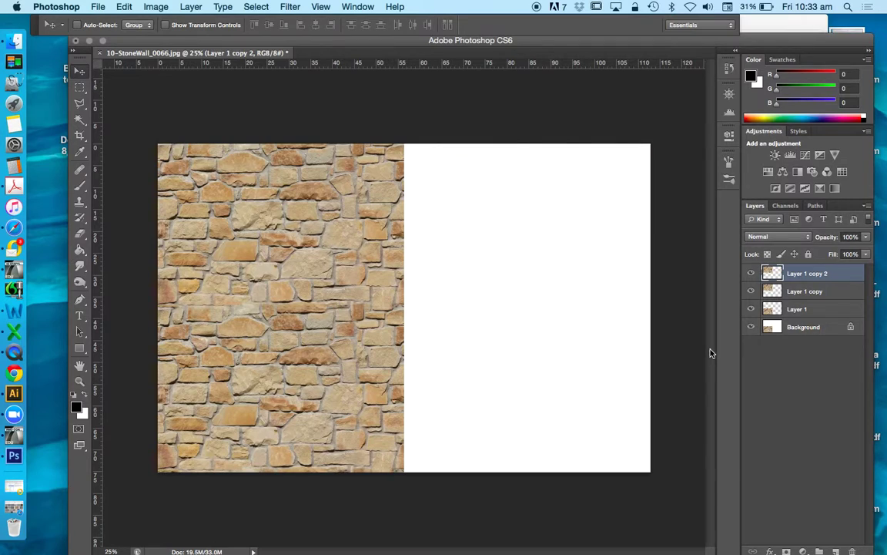
key("alt+super+z")
key("alt+super+z")
key("alt+super+z")
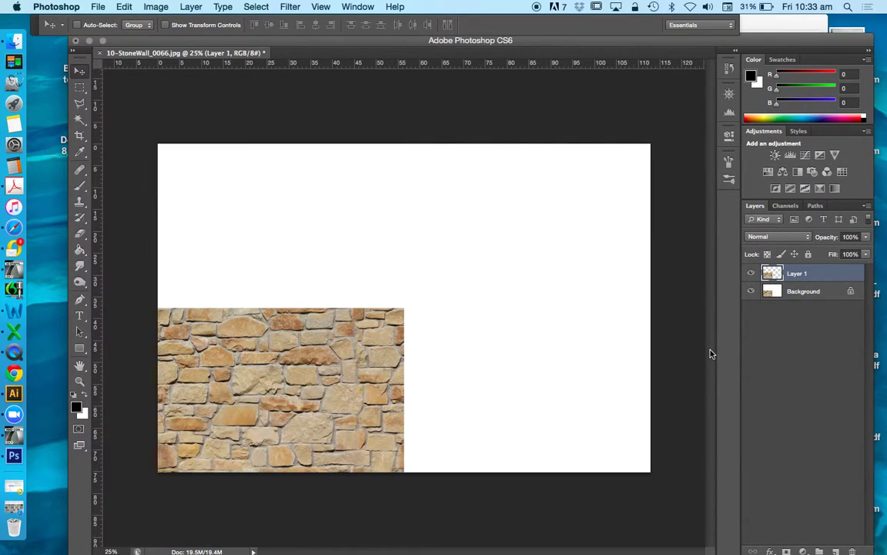
key("alt+super+z")
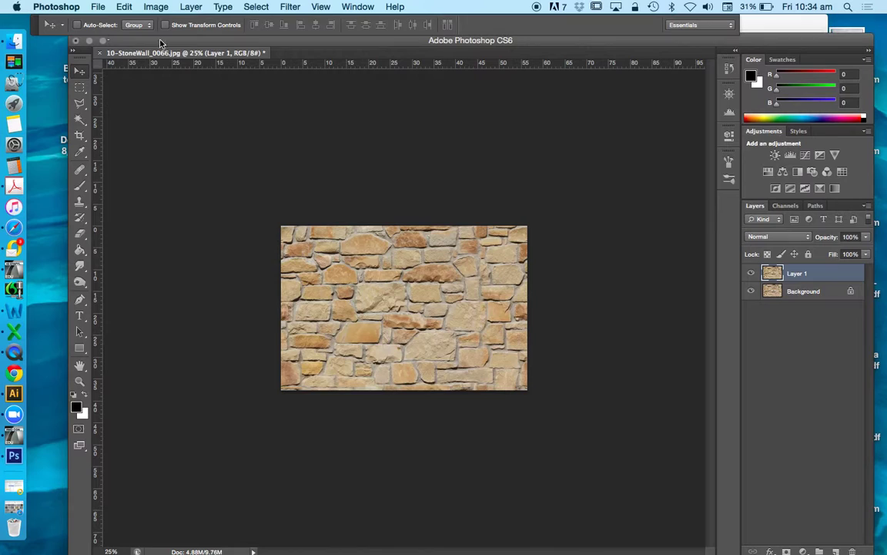
Step: Open the Save As dialog twice, cancelling each time without saving
key("super+shift+s")
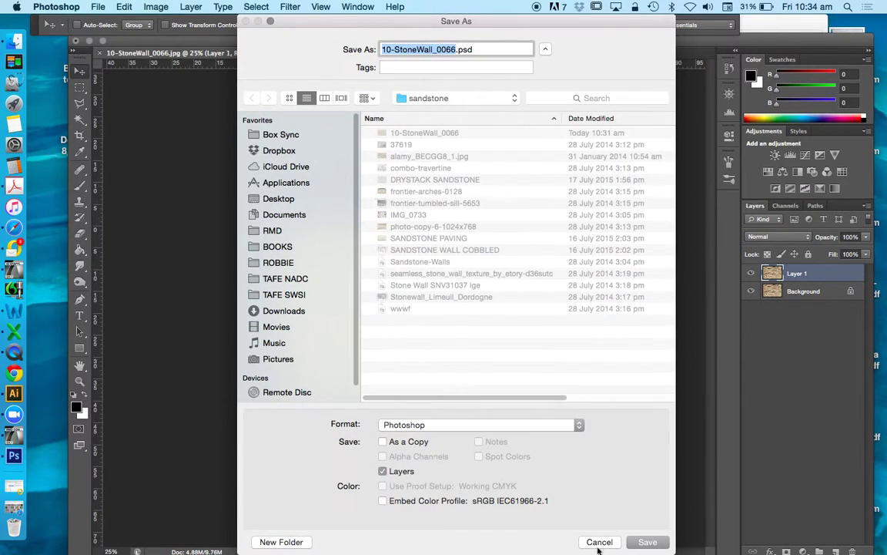
left_click(598, 545)
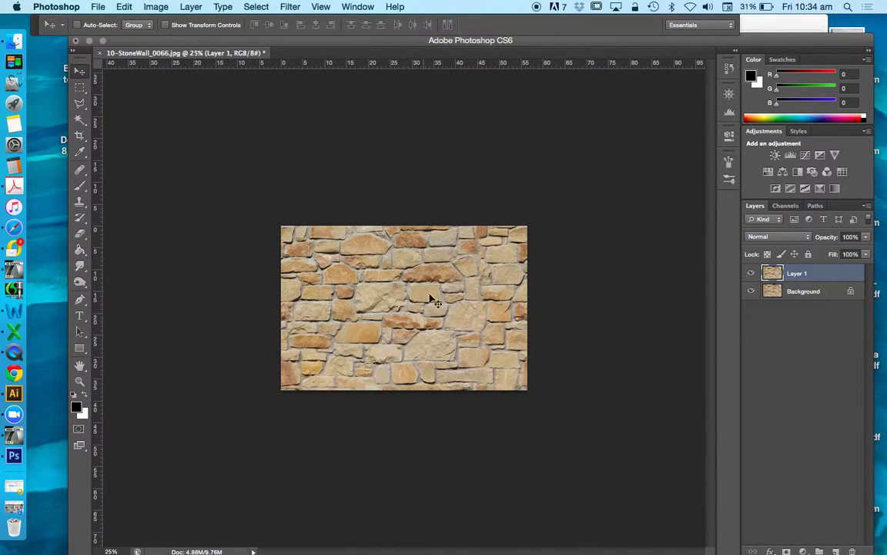
left_click(96, 8)
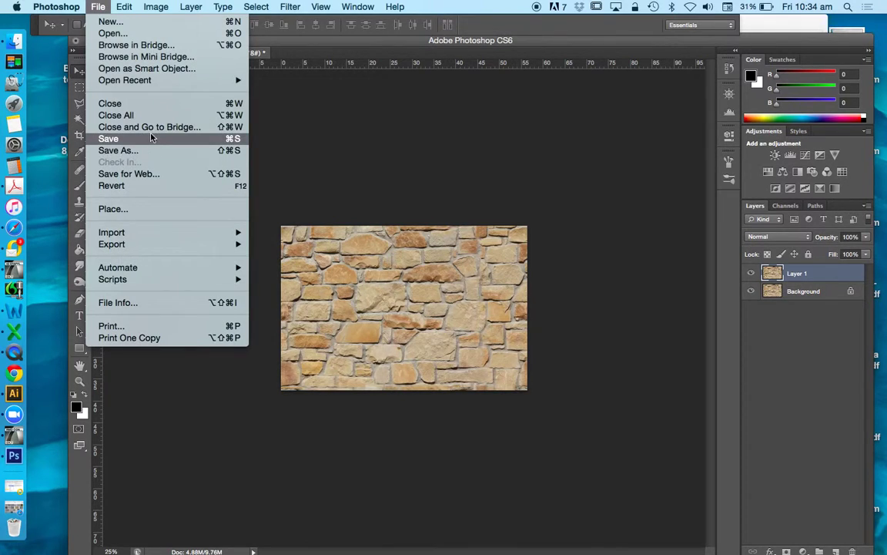
left_click(119, 151)
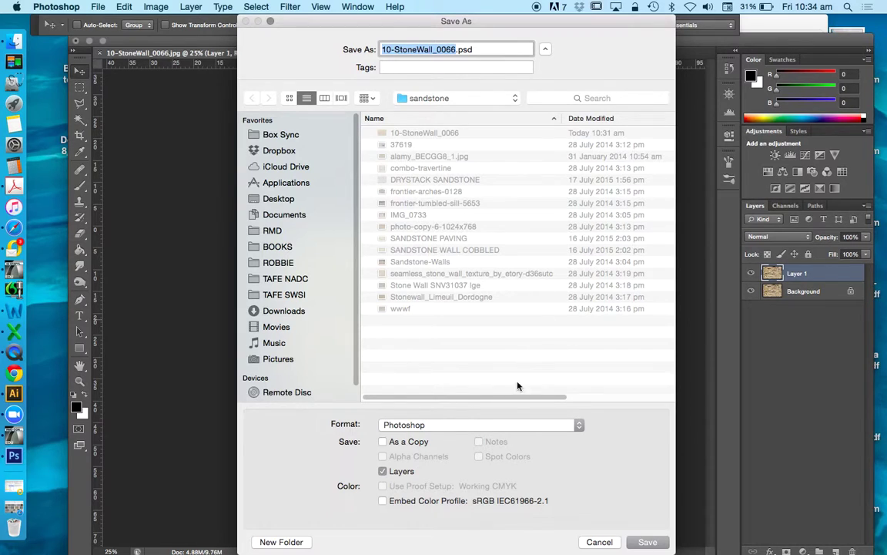
left_click(597, 544)
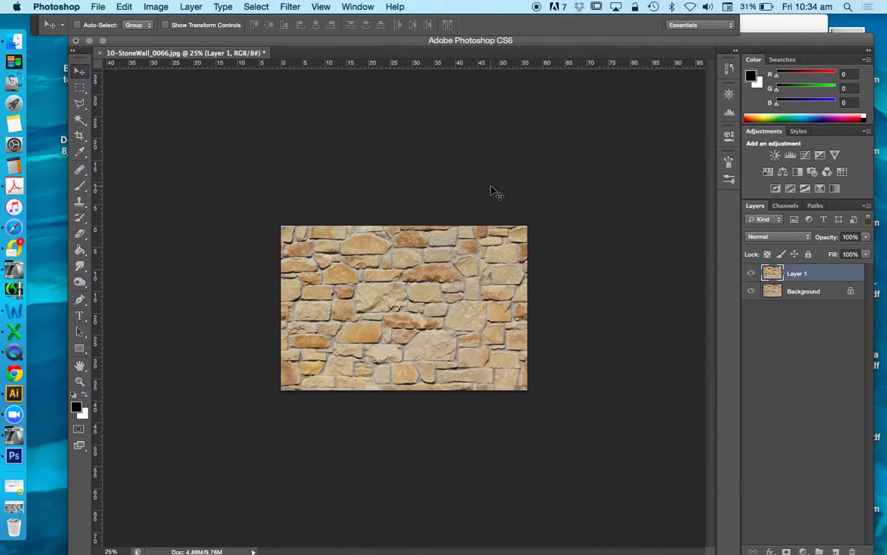
Step: Save as JPEG '10-StoneWall_0066 copy.jpg' at maximum quality, then close the document
left_click(98, 6)
left_click(113, 136)
left_click(432, 425)
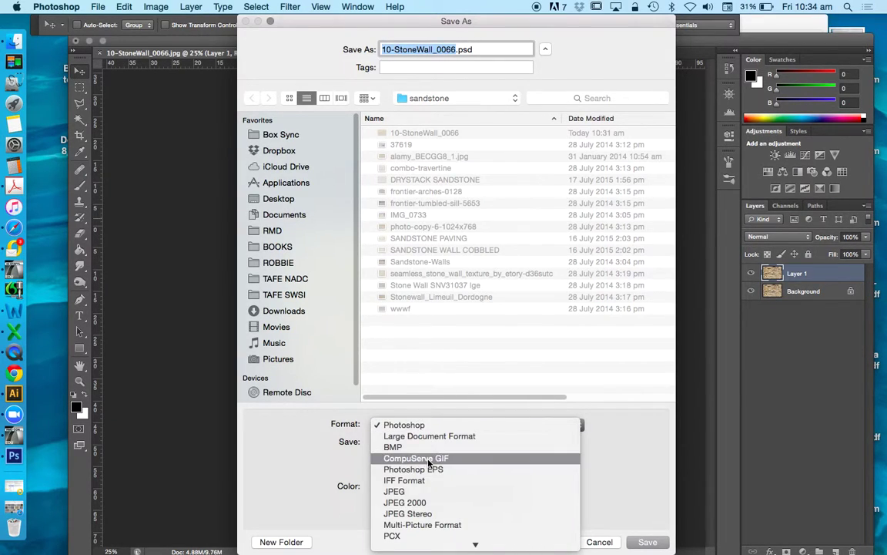
left_click(426, 490)
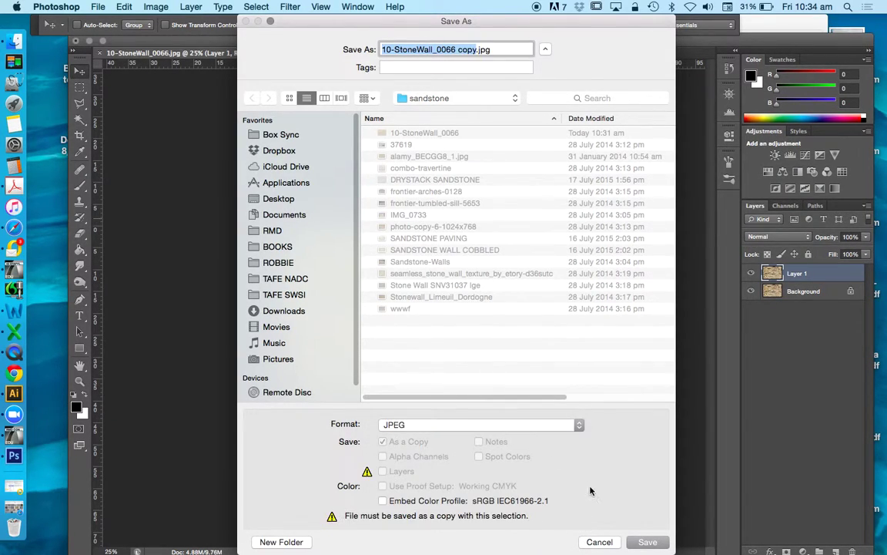
left_click(642, 544)
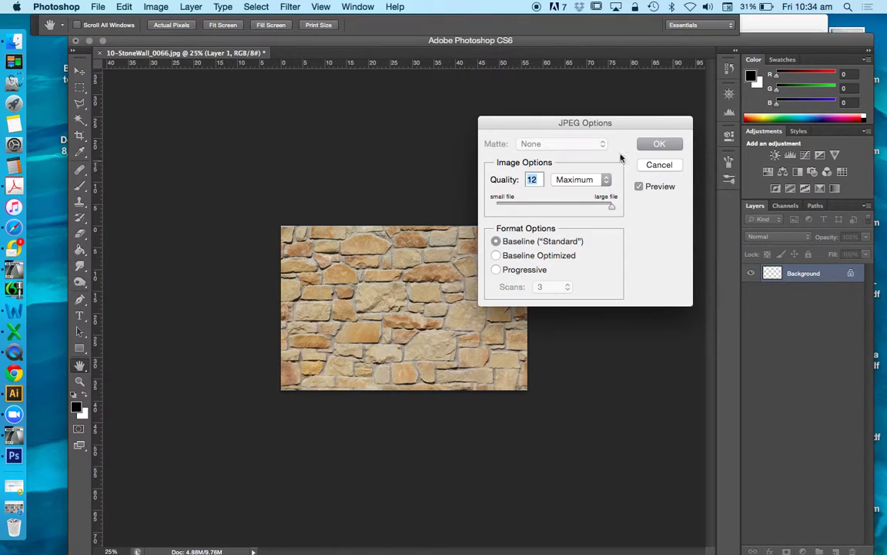
left_click(659, 144)
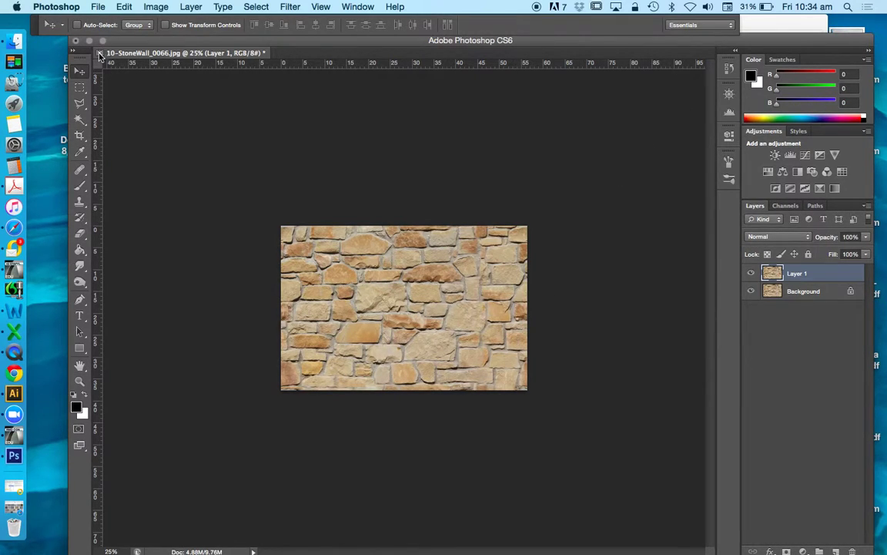
left_click(100, 54)
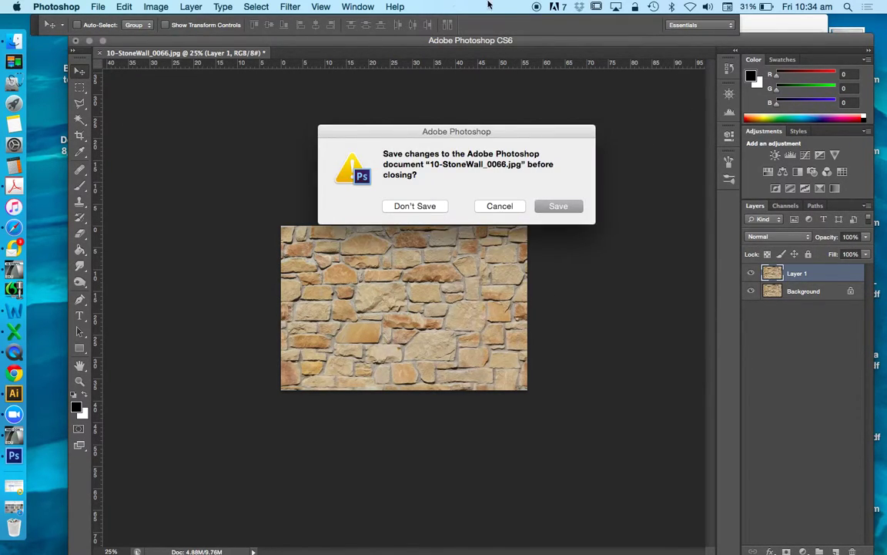